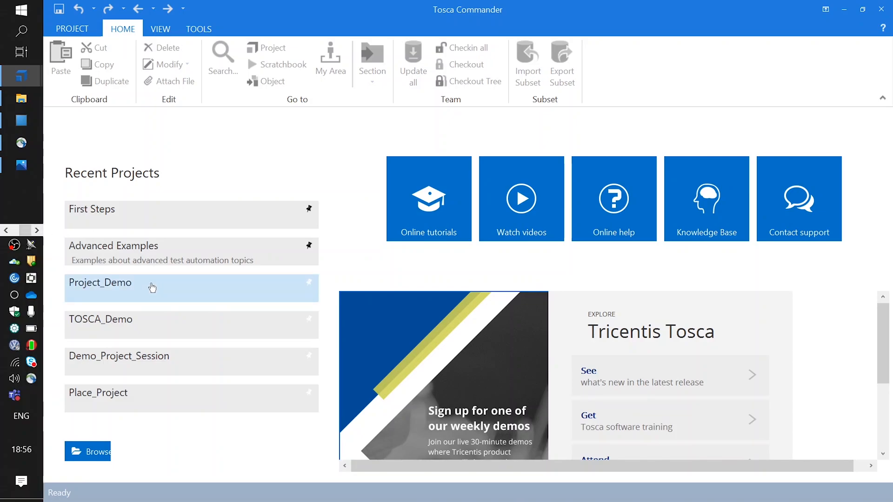
Open the recent project Project_Demo and show its Modules section.
left_click(152, 287)
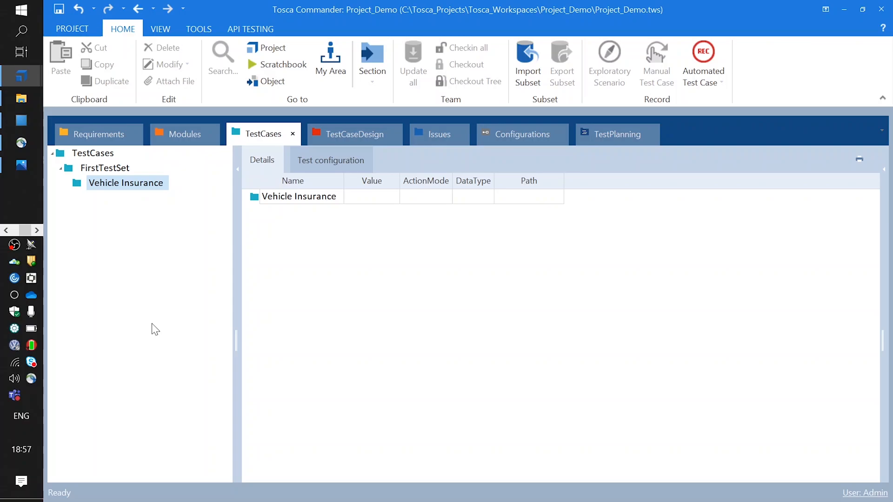
left_click(173, 138)
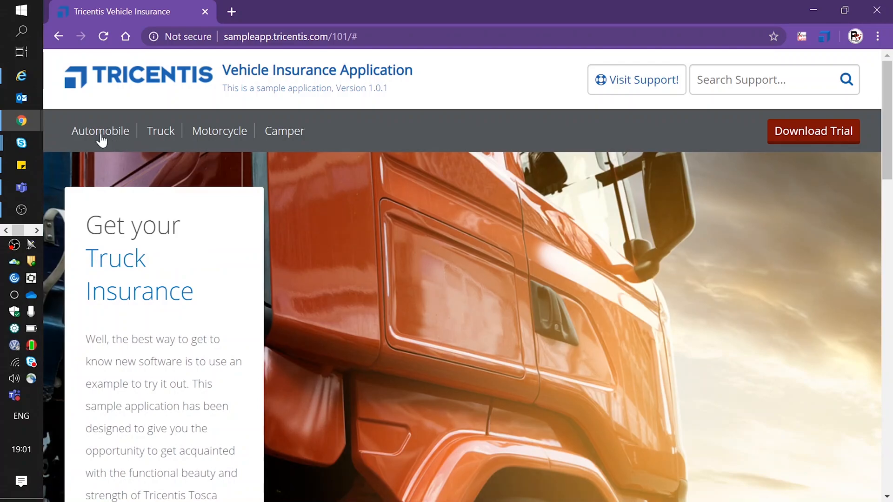
Examine the vehicle data form for Automobile insurance in the sample web application and return to its home page.
left_click(98, 137)
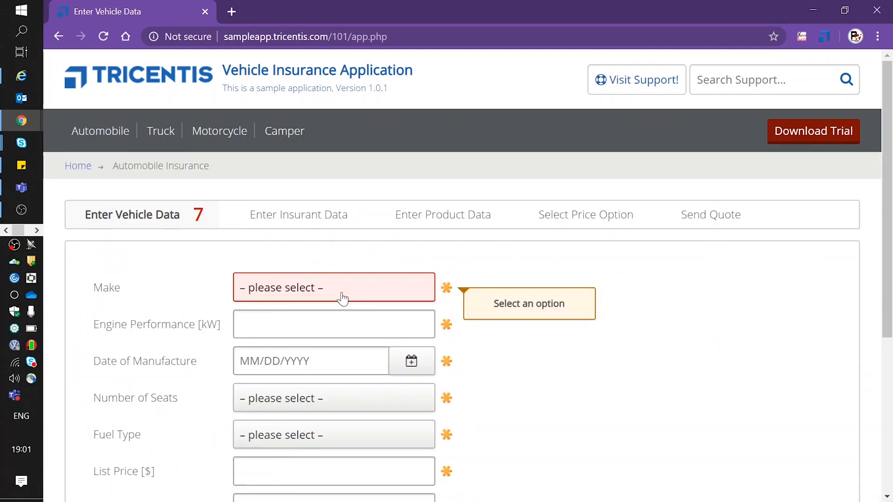
scroll(889, 232, "down", 3)
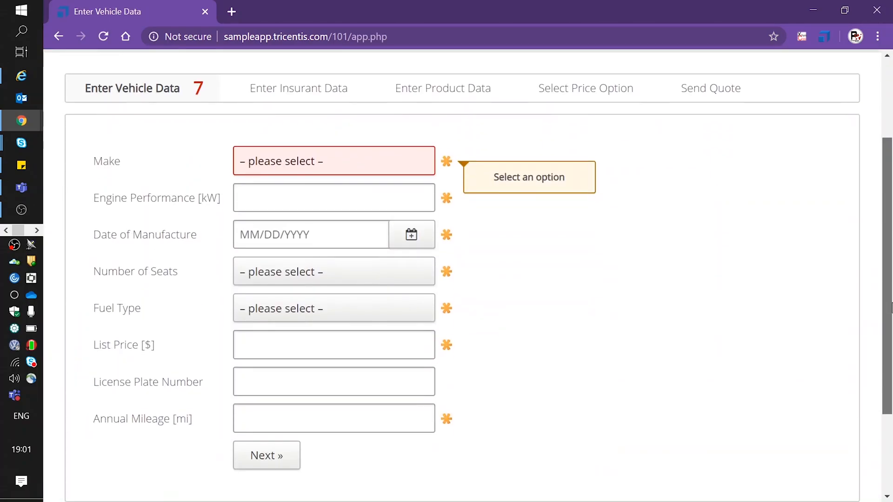
scroll(811, 344, "up", 3)
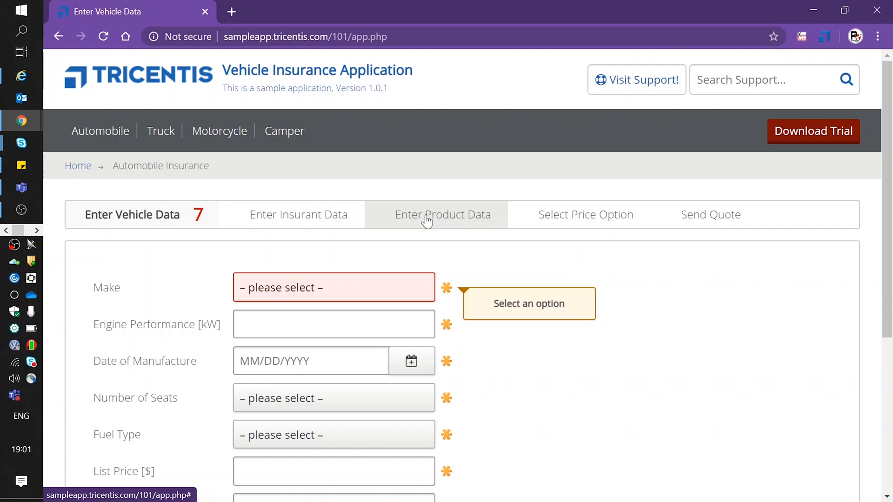
left_click(74, 167)
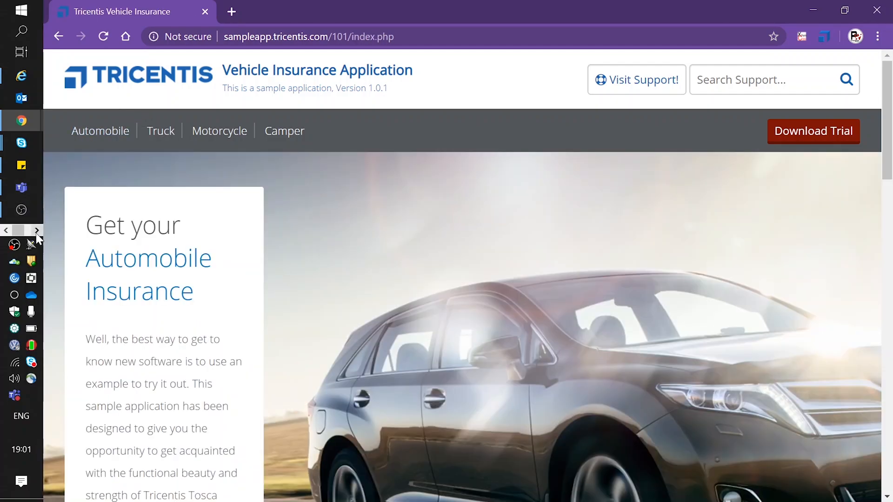
Switch to the Project_Demo window of Tosca Commander and create a folder named SampleApplication under Modules.
left_click(36, 231)
mouse_move(16, 76)
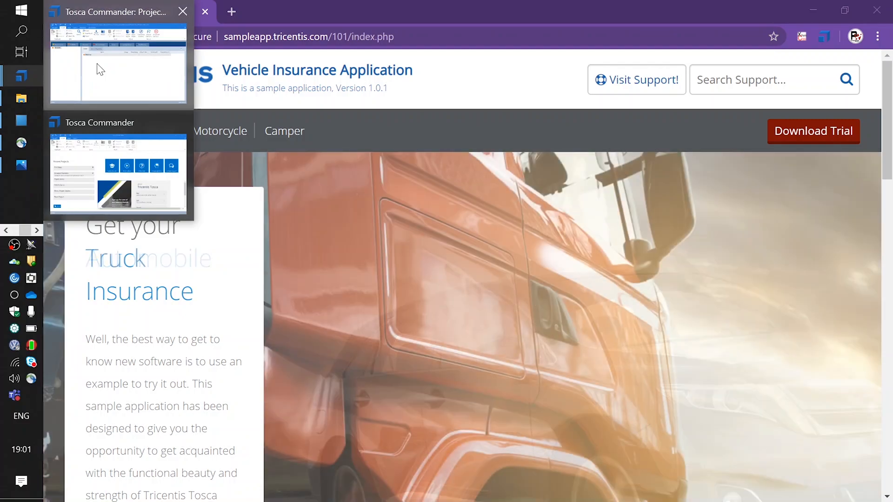
left_click(95, 65)
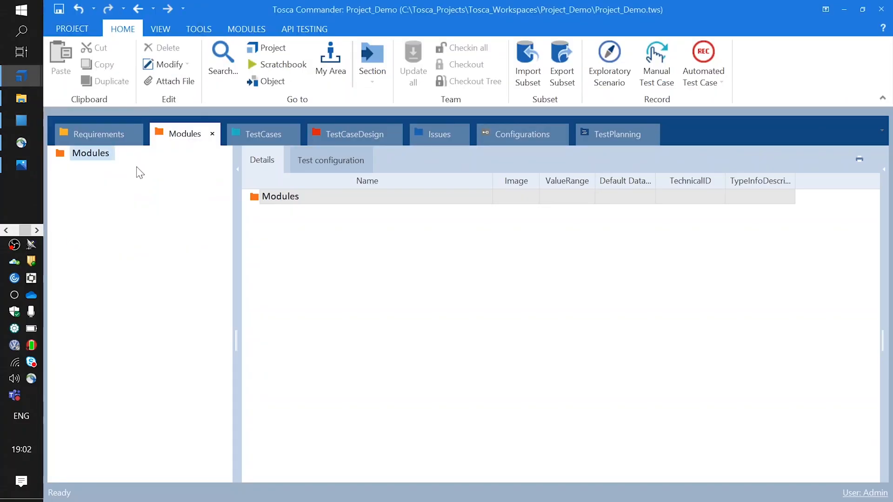
right_click(101, 162)
left_click(109, 144)
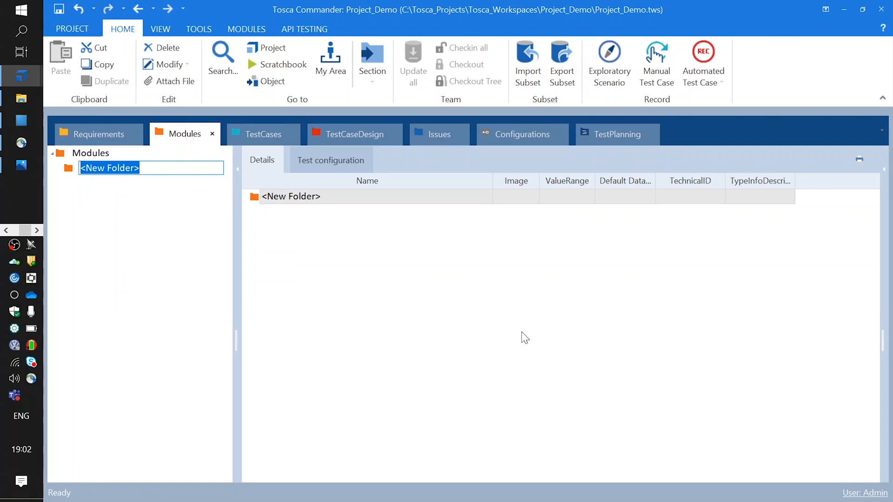
type("SampleApp")
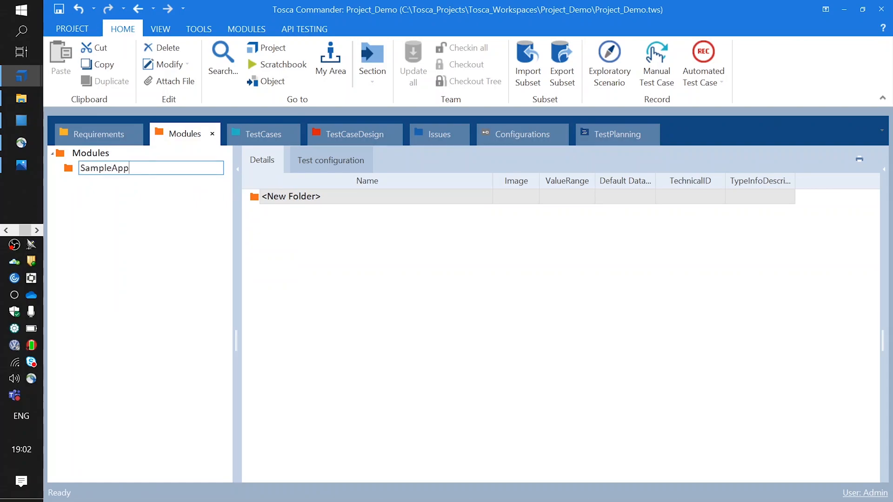
type("lication")
key("Return")
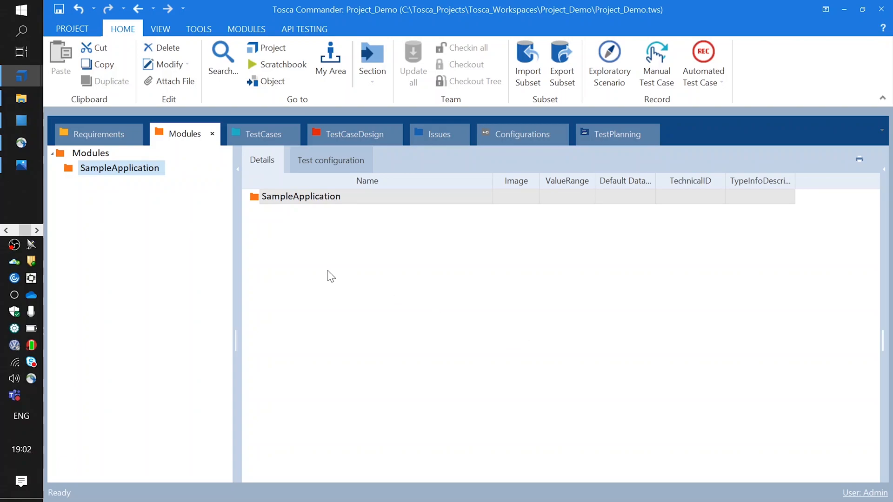
left_click(122, 171)
right_click(123, 174)
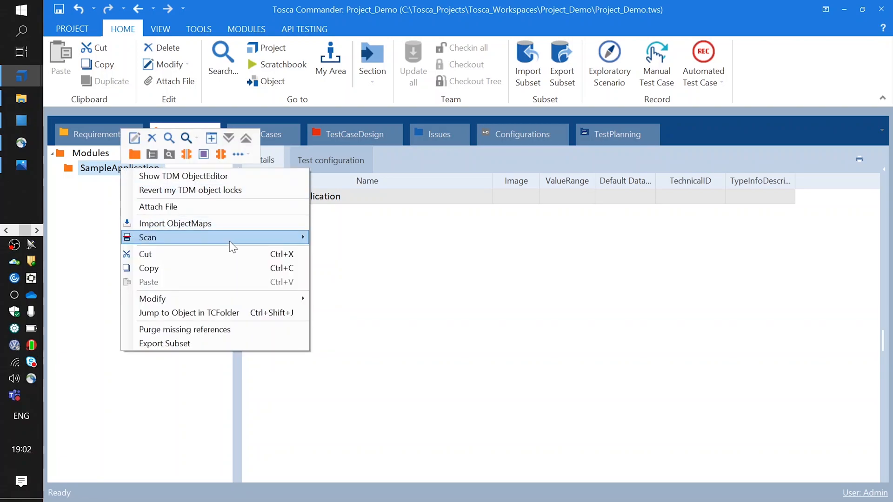
mouse_move(249, 244)
left_click(350, 238)
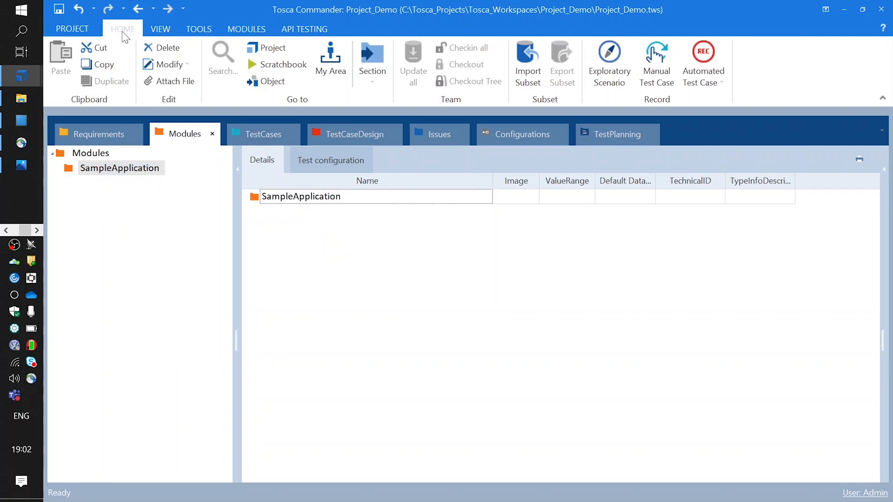
Start an application scan for the SampleApplication folder and scan the Tricentis Vehicle Insurance browser window.
left_click(247, 30)
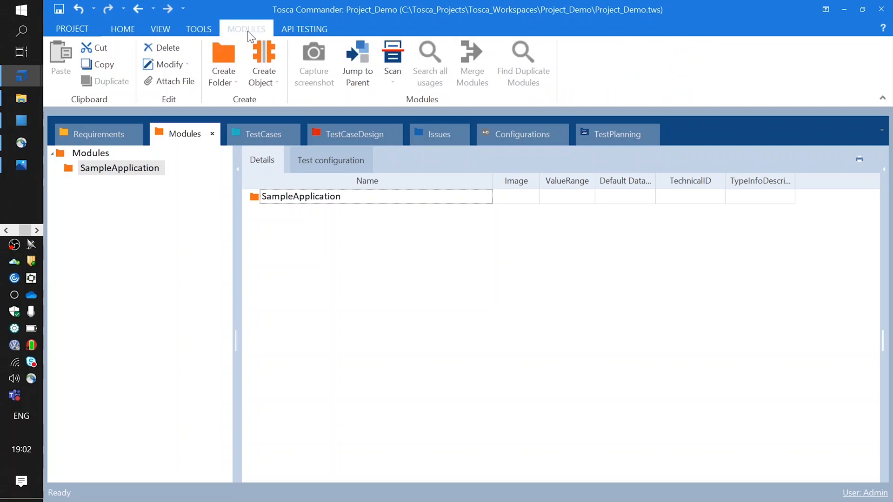
left_click(391, 80)
left_click(423, 98)
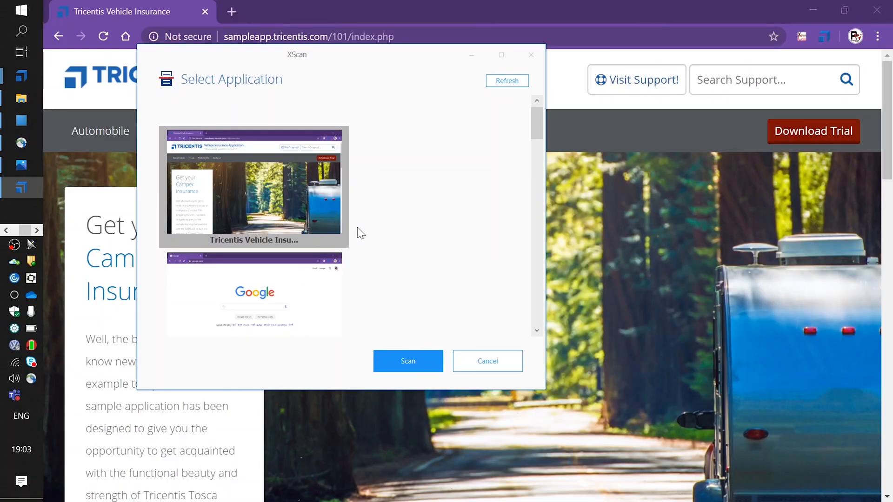
left_click(403, 363)
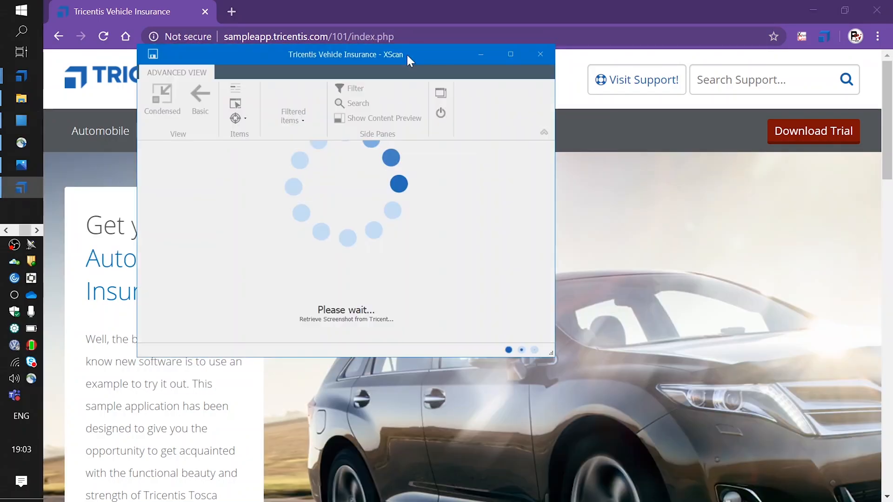
Add the page's Automobile link to the scan in the basic view, finish the screen and close XScan.
left_click_drag(407, 57, 619, 66)
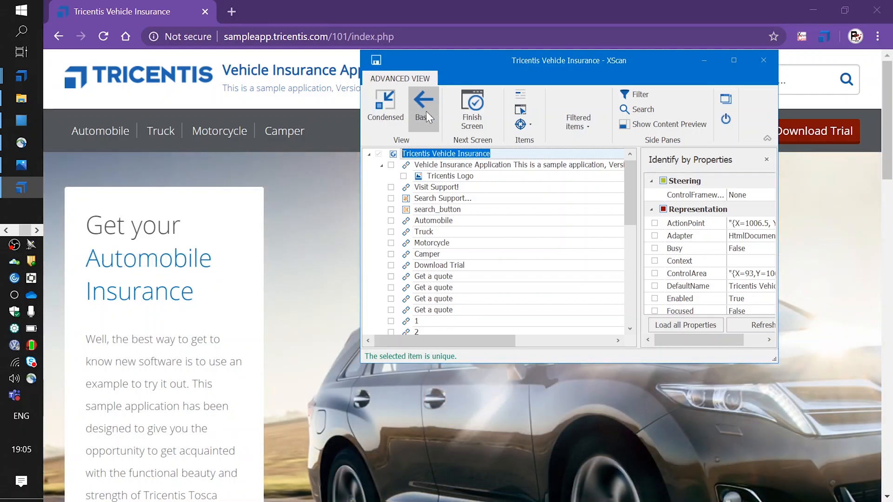
left_click(427, 112)
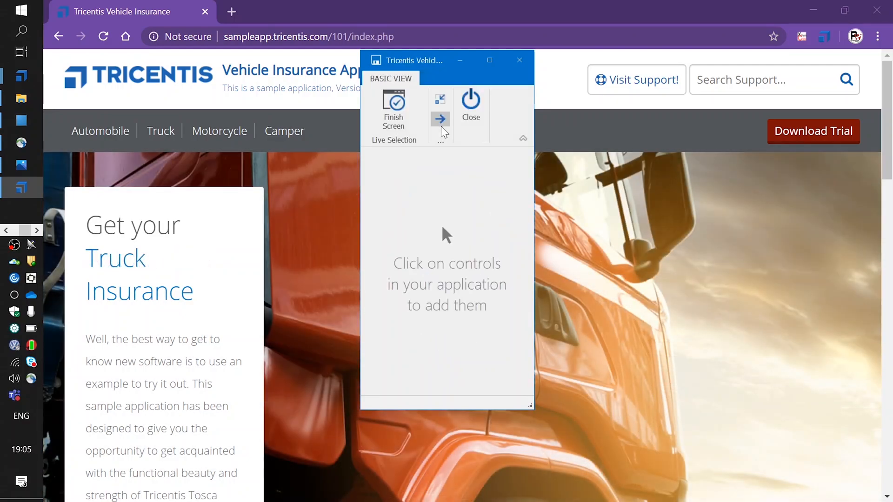
left_click(437, 223)
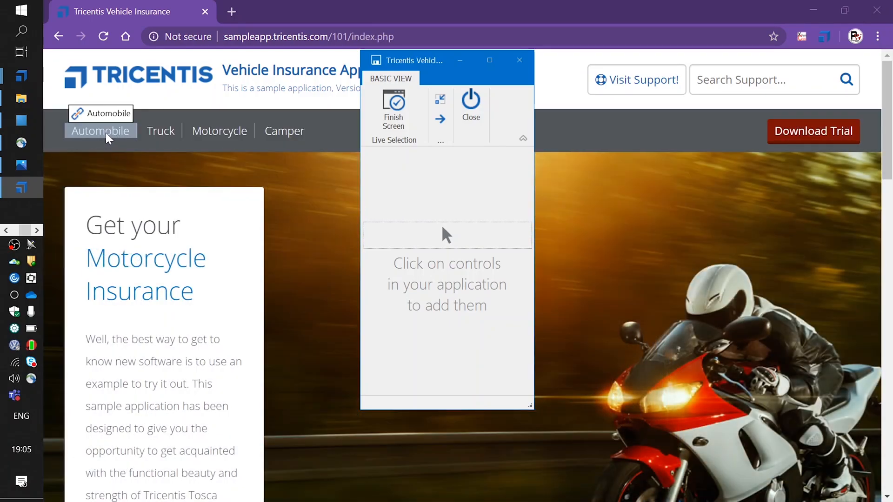
left_click(109, 135)
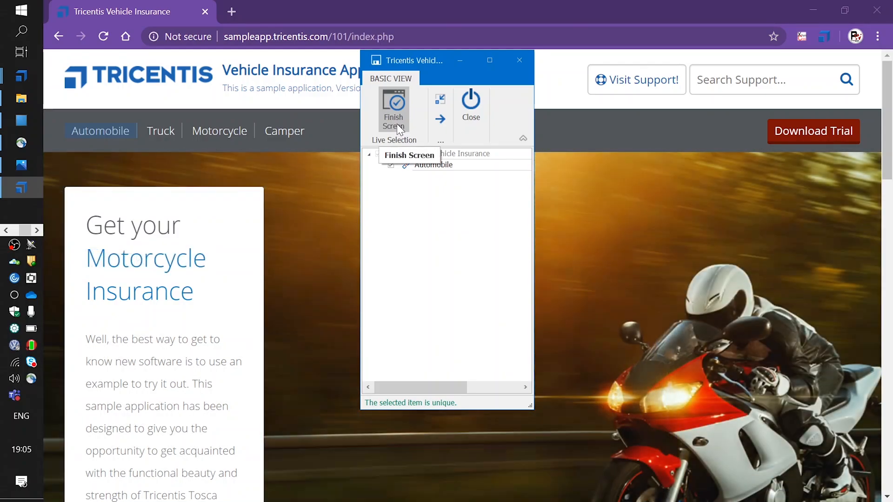
left_click(397, 124)
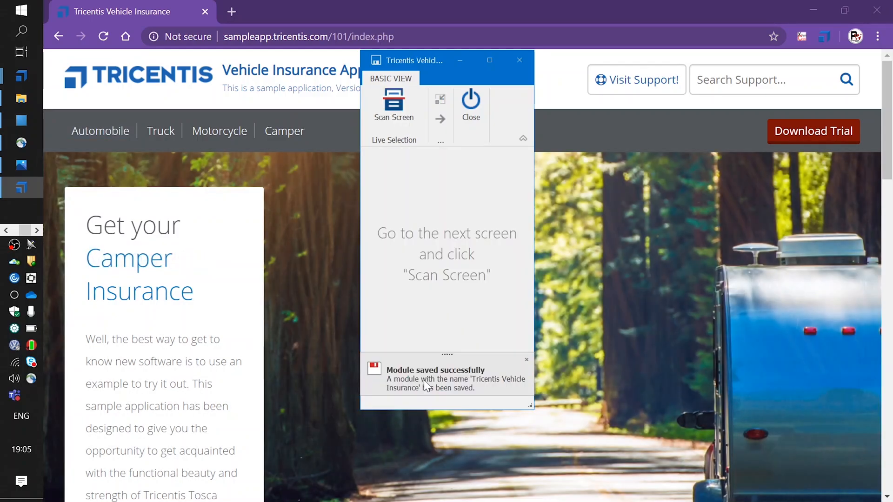
left_click(471, 108)
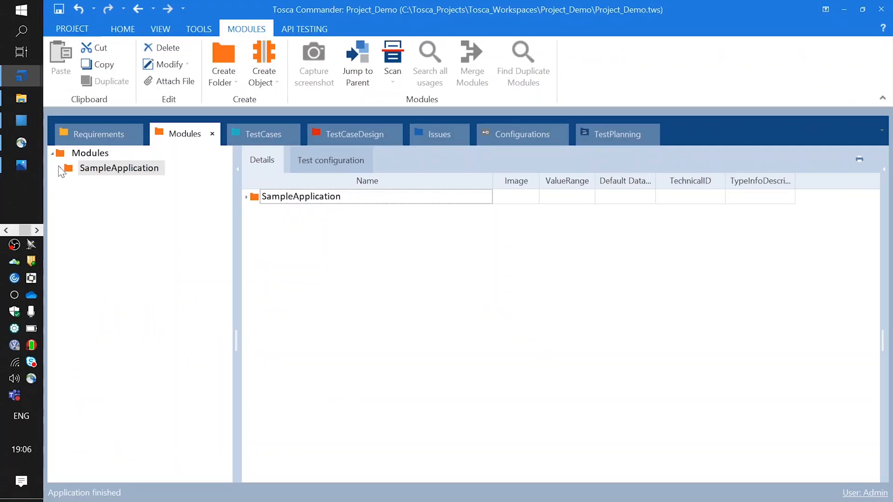
Rename the scanned Tricentis Vehicle Insurance module in the SampleApplication folder as HomePage.
left_click(121, 184)
left_click(320, 227)
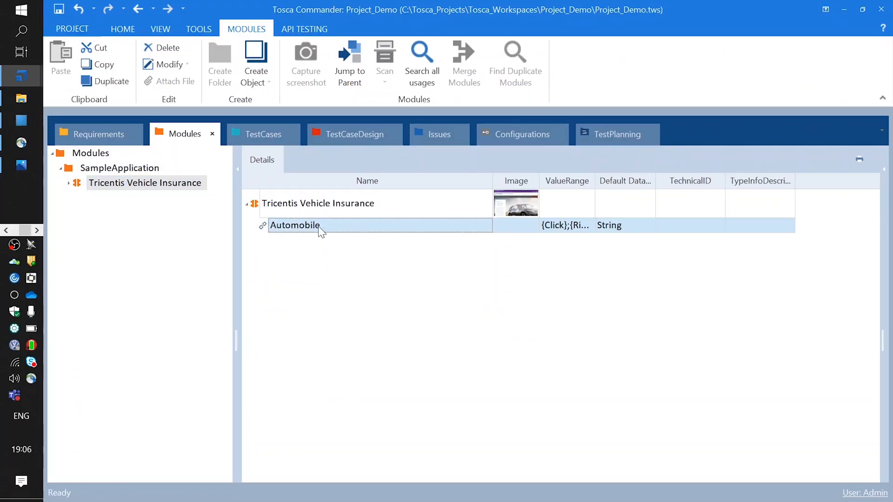
left_click(418, 207)
double_click(418, 208)
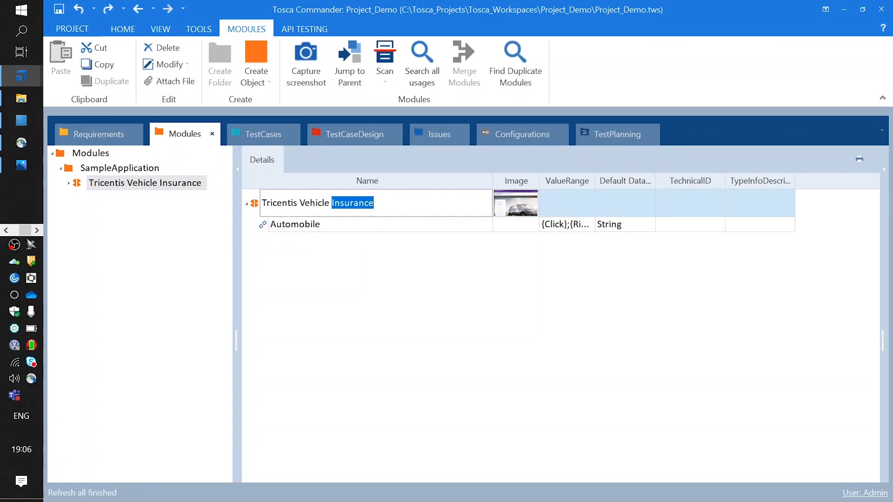
key("ctrl+a")
type("HomePage")
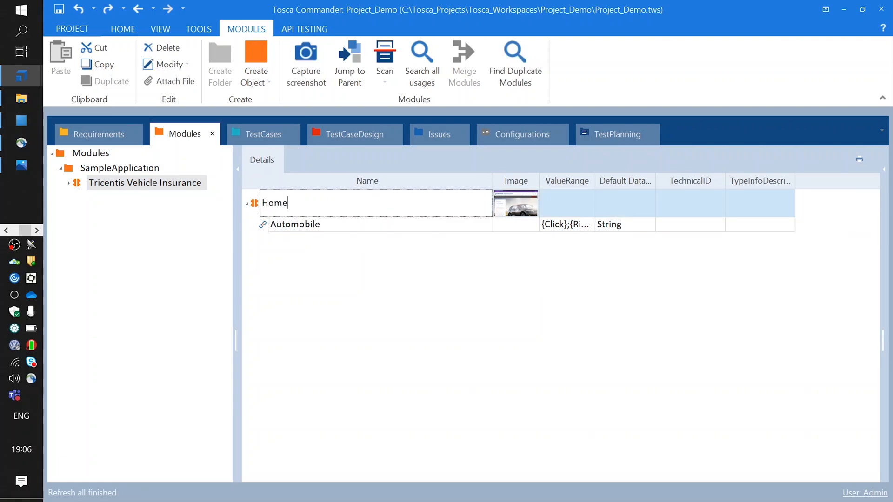
key("Return")
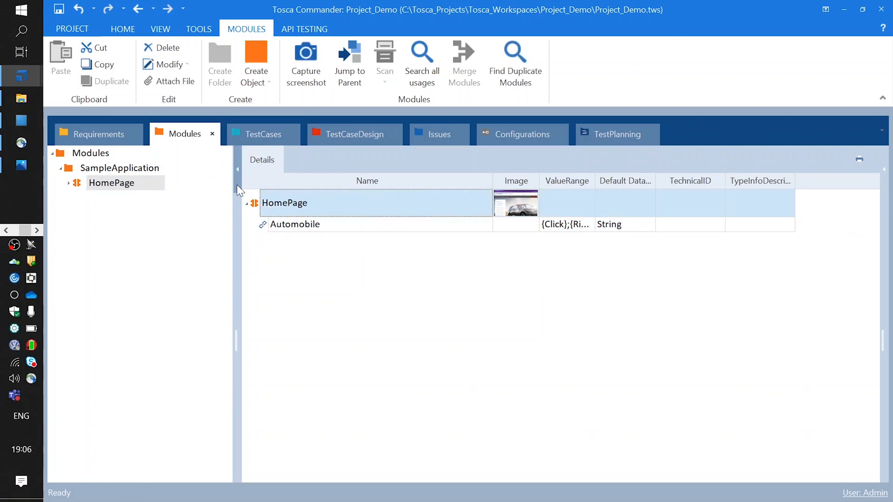
Switch to Chrome and bring up the Automobile insurance form with its Enter Vehicle Data fields.
left_click(6, 231)
left_click(21, 121)
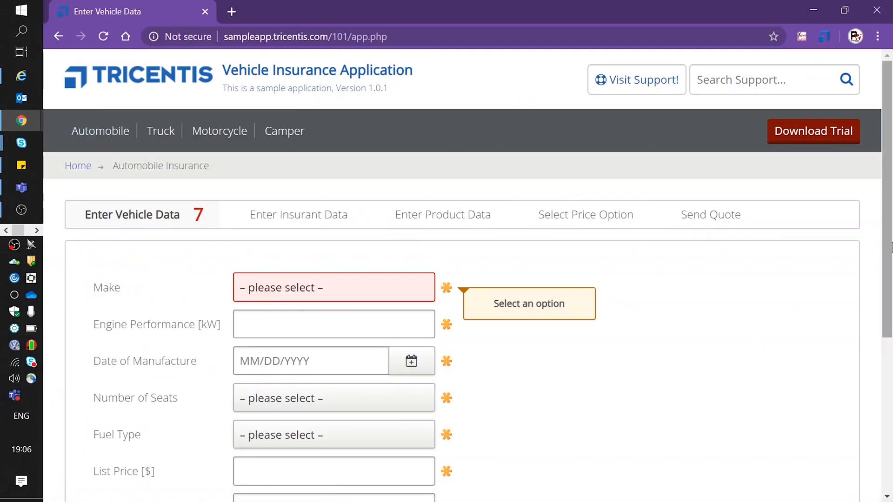
scroll(891, 281, "down", 1)
scroll(890, 282, "down", 2)
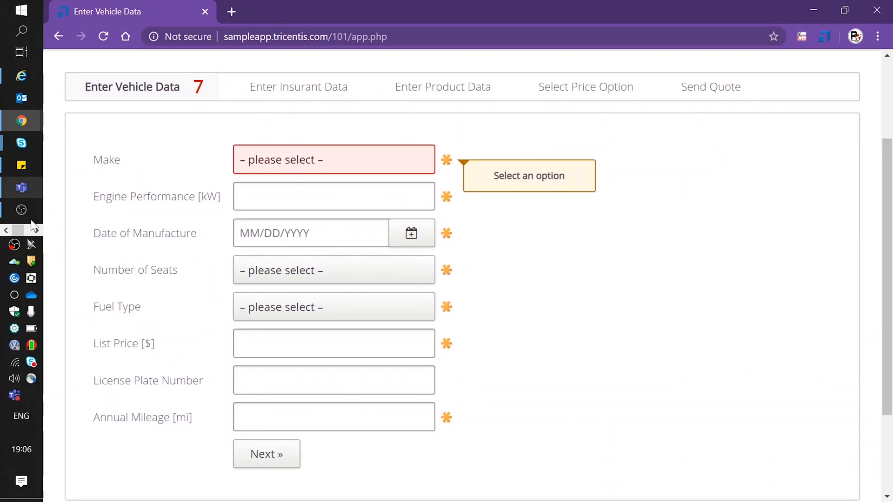
Return to Tosca Commander and run an application scan of the Enter Vehicle Data window into the SampleApplication folder.
left_click(39, 229)
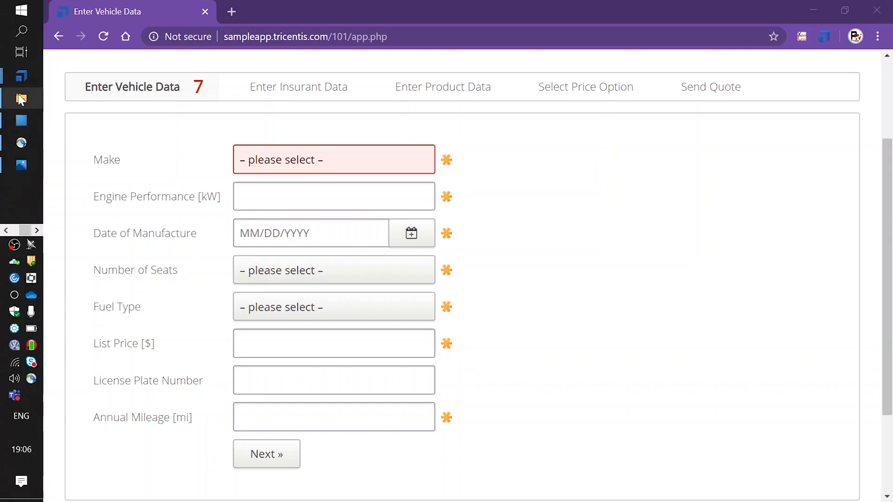
left_click(22, 76)
right_click(119, 173)
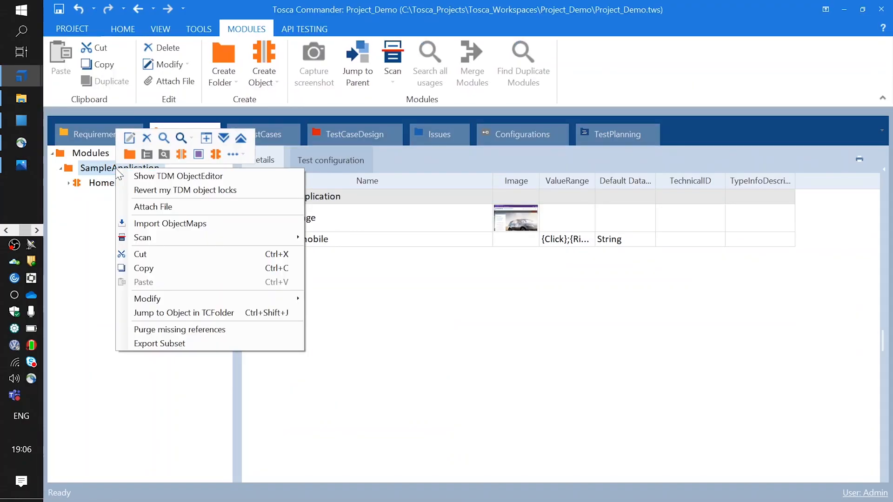
mouse_move(229, 242)
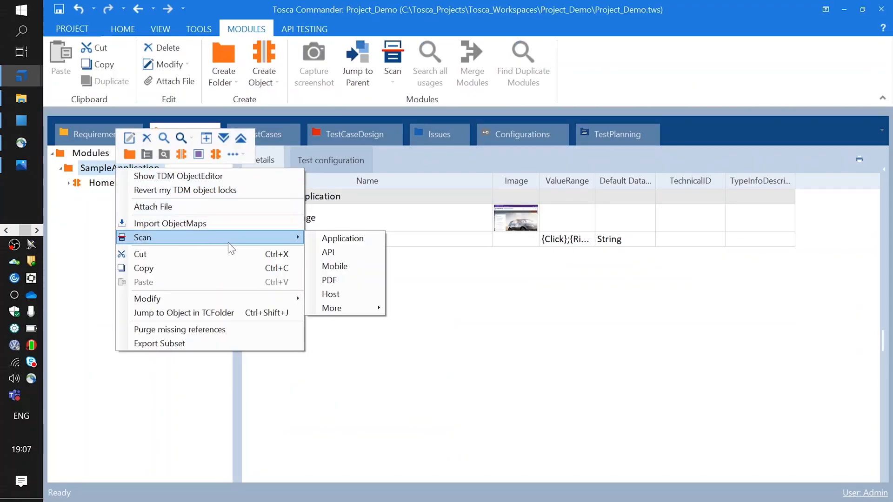
left_click(336, 240)
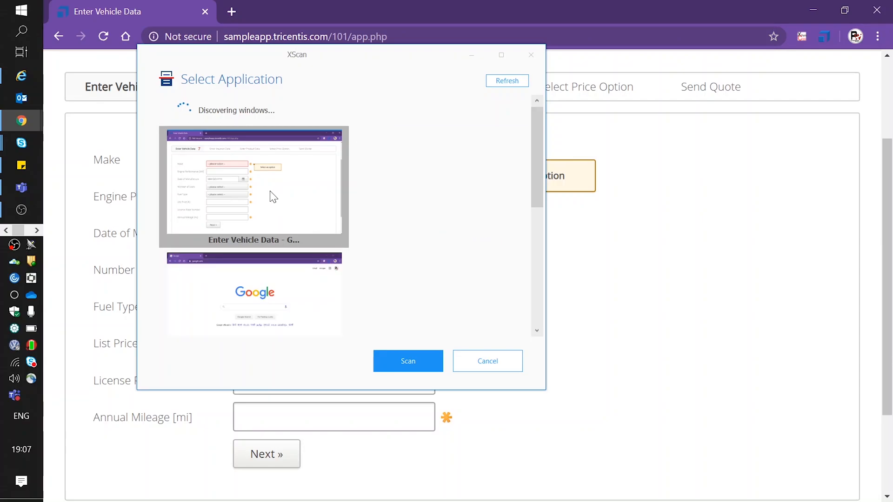
left_click(398, 356)
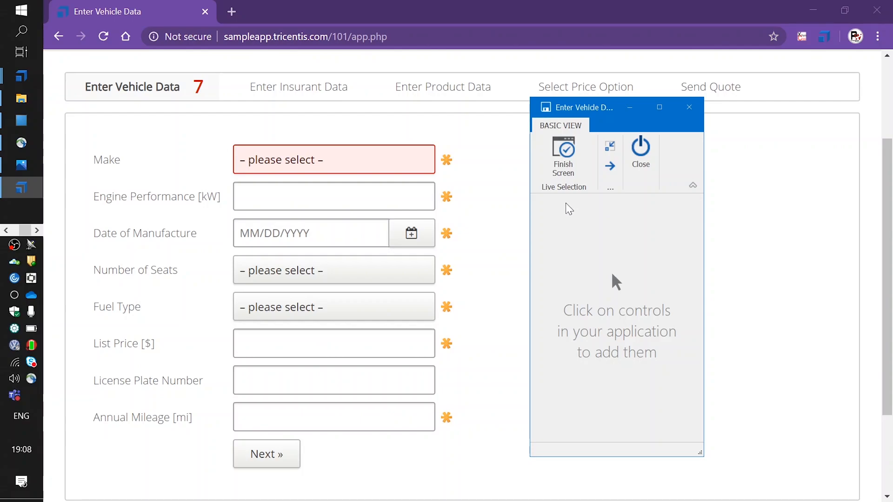
Switch the scan to the advanced view and enable selecting controls directly on the web page.
left_click(610, 168)
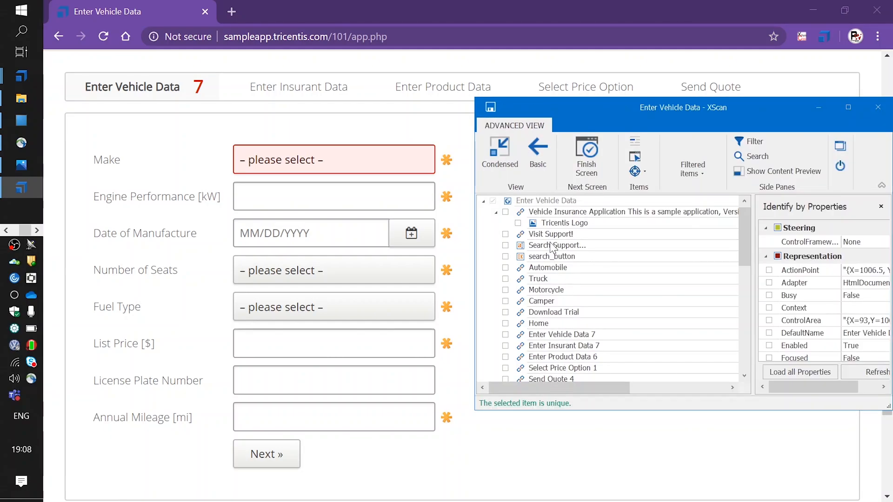
left_click_drag(744, 250, 744, 286)
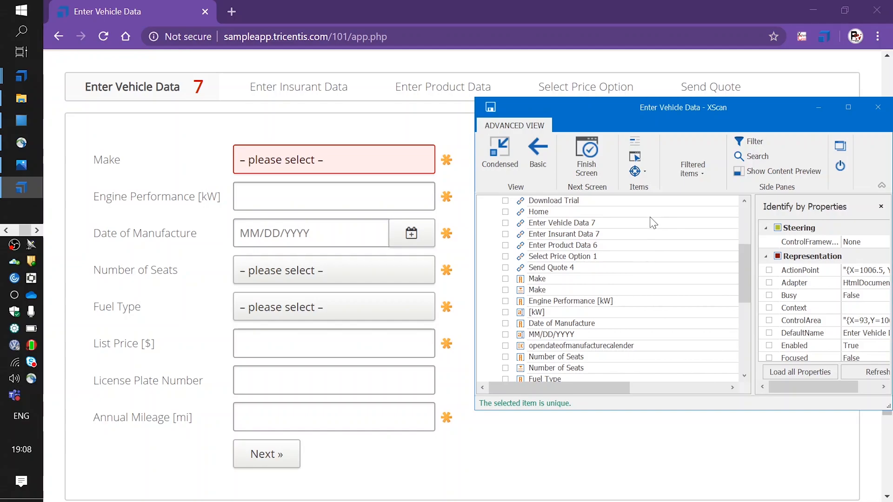
left_click(635, 155)
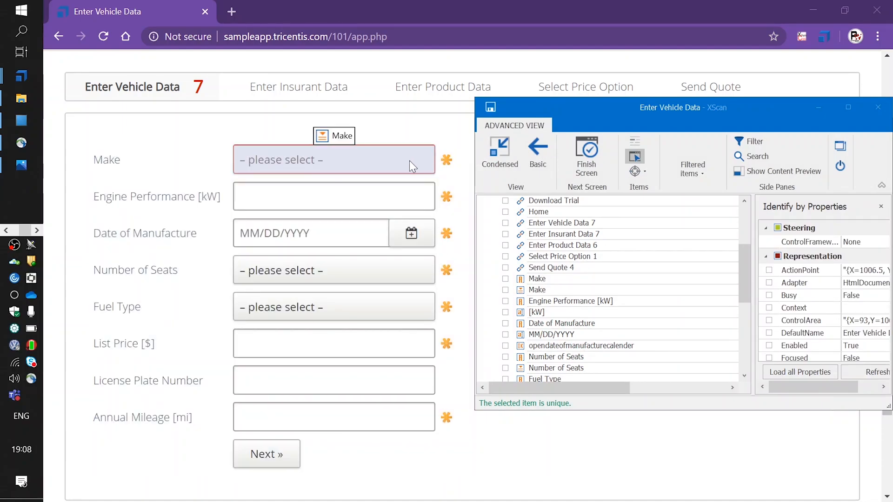
Add the Make, Engine Performance, Date of Manufacture, Number of Seats, Fuel Type, List Price, Annual Mileage and Next controls, leaving out License Plate Number.
left_click(394, 163)
left_click(386, 196)
left_click(353, 228)
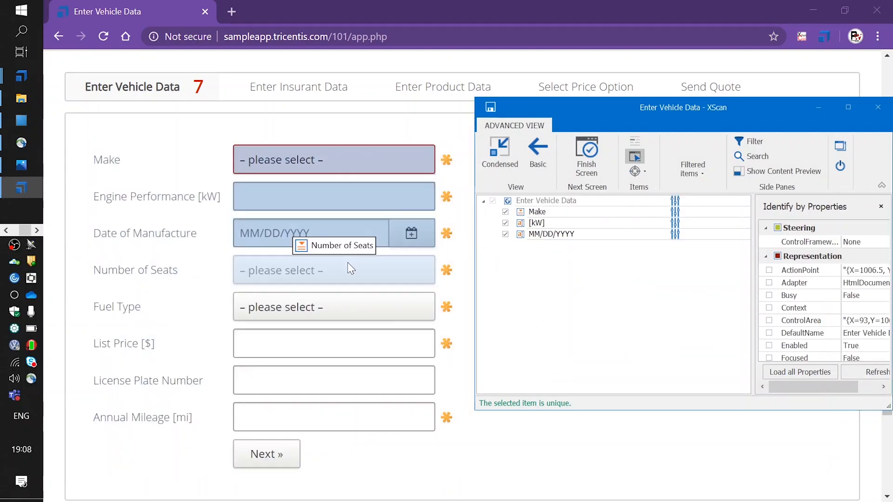
left_click(348, 262)
left_click(354, 303)
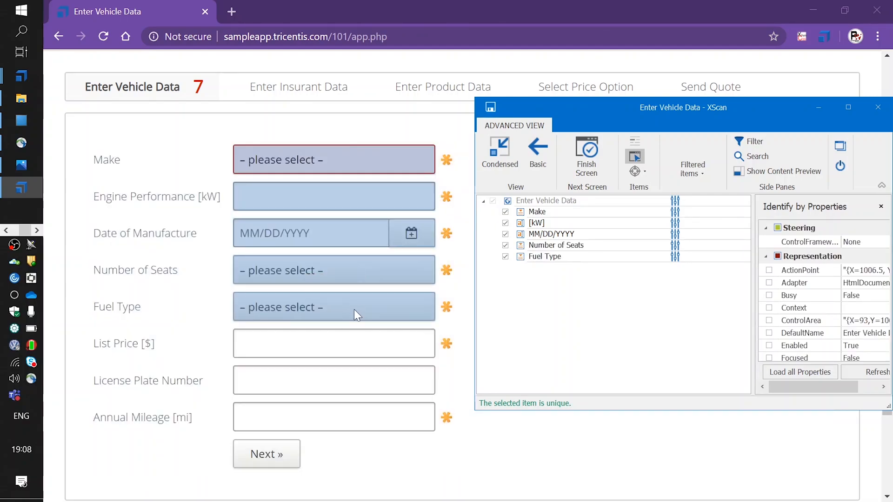
left_click(347, 342)
left_click(342, 376)
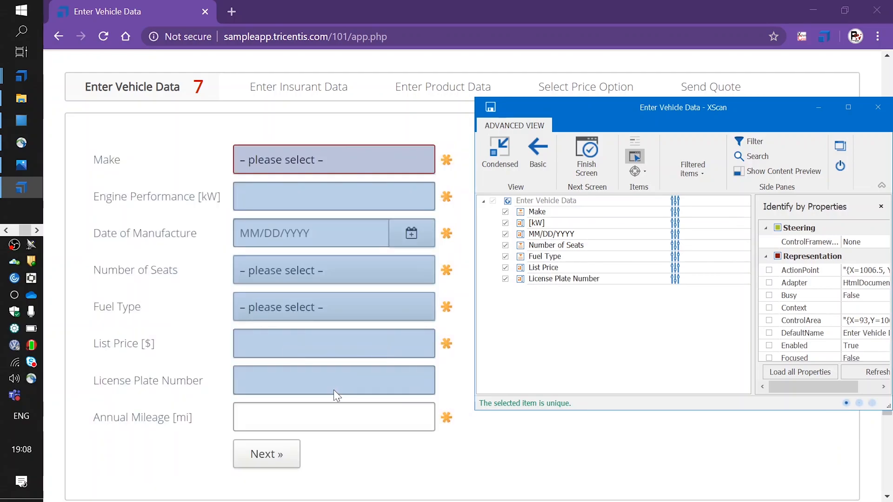
left_click(328, 416)
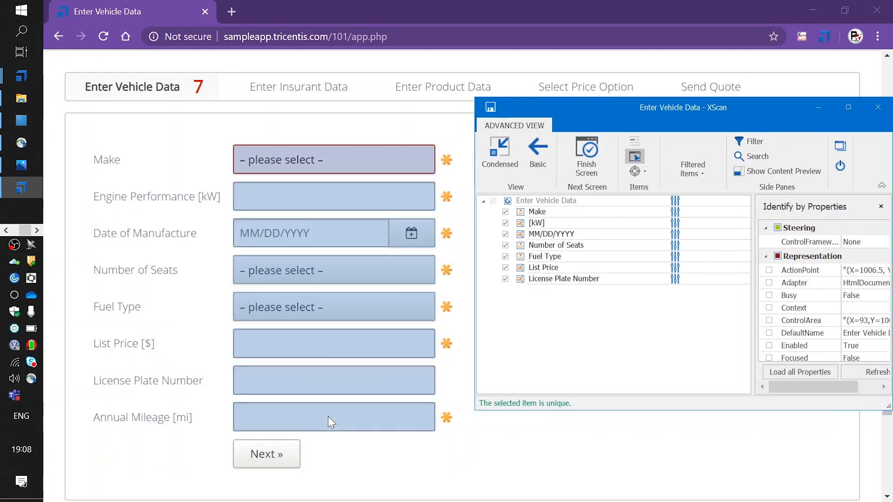
left_click(369, 380)
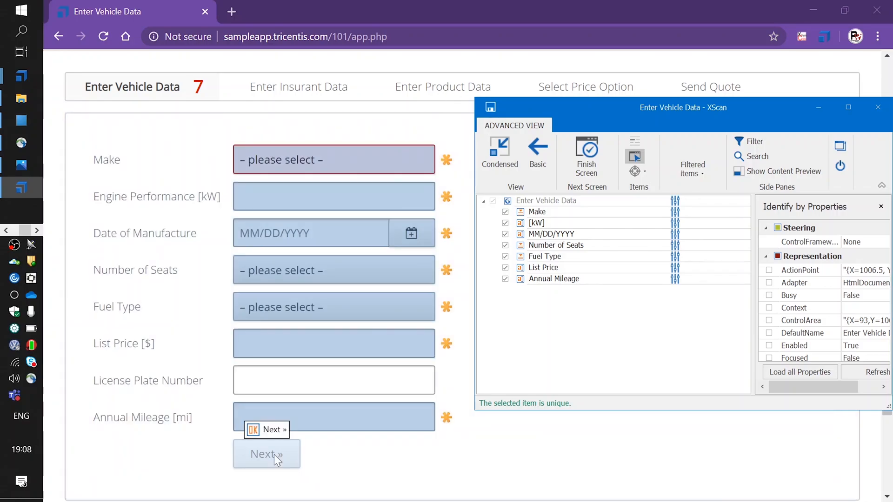
left_click(274, 454)
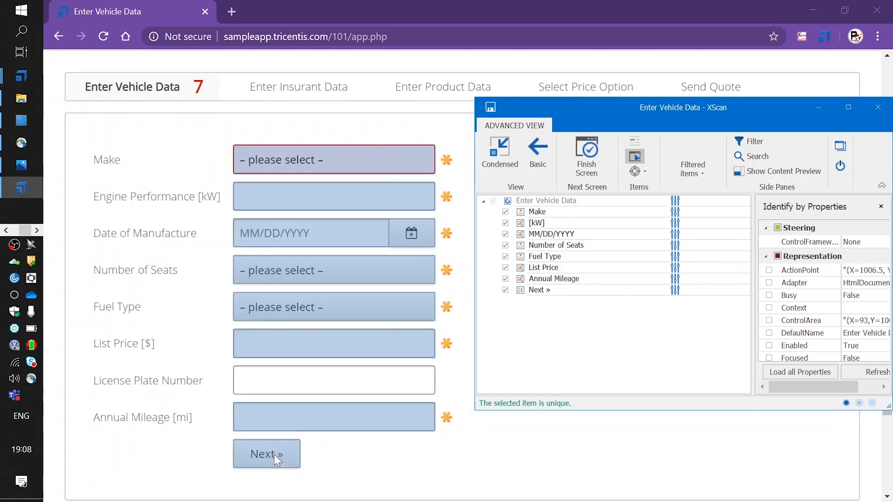
Finish the vehicle data screen, close XScan and expand the Enter Vehicle Data module in the SampleApplication details.
left_click(586, 165)
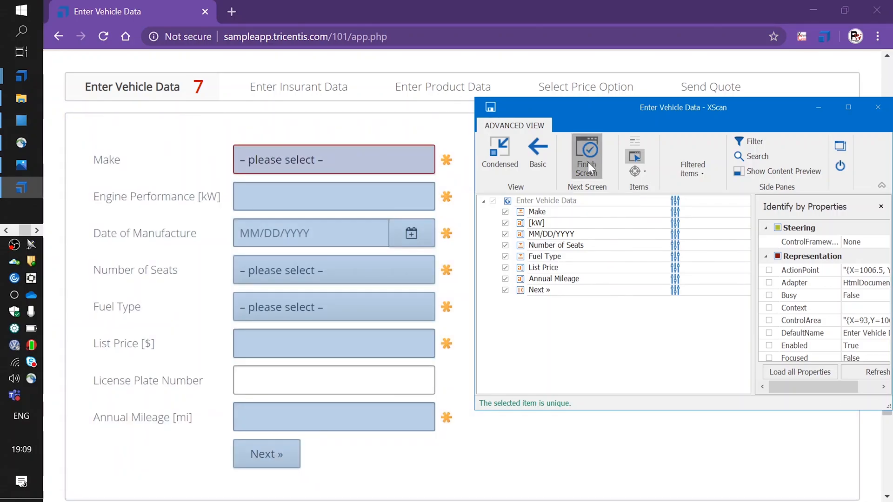
left_click(840, 166)
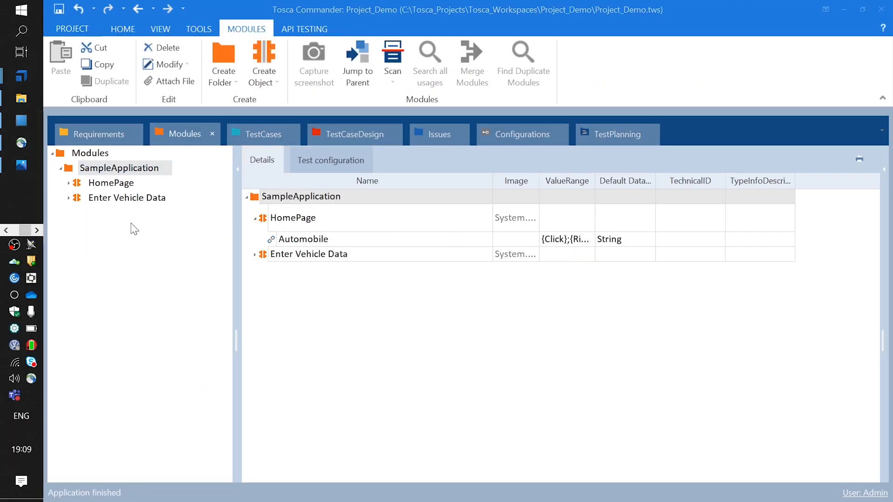
left_click(258, 256)
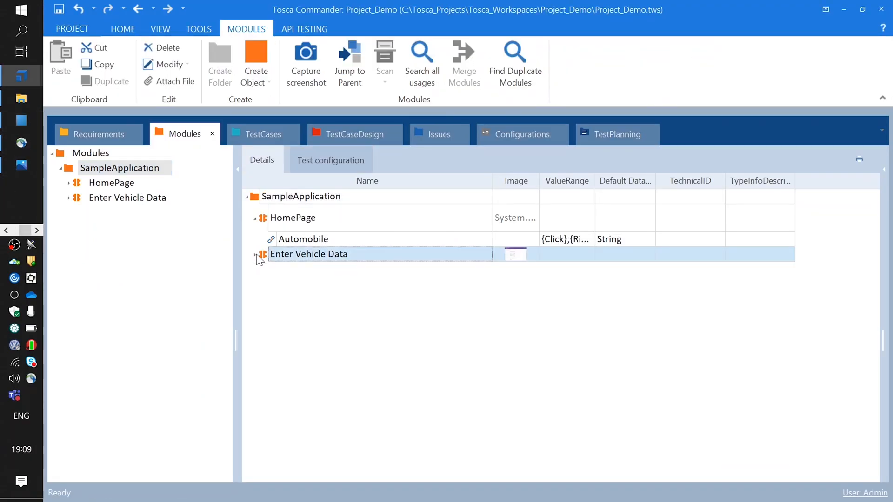
left_click(257, 255)
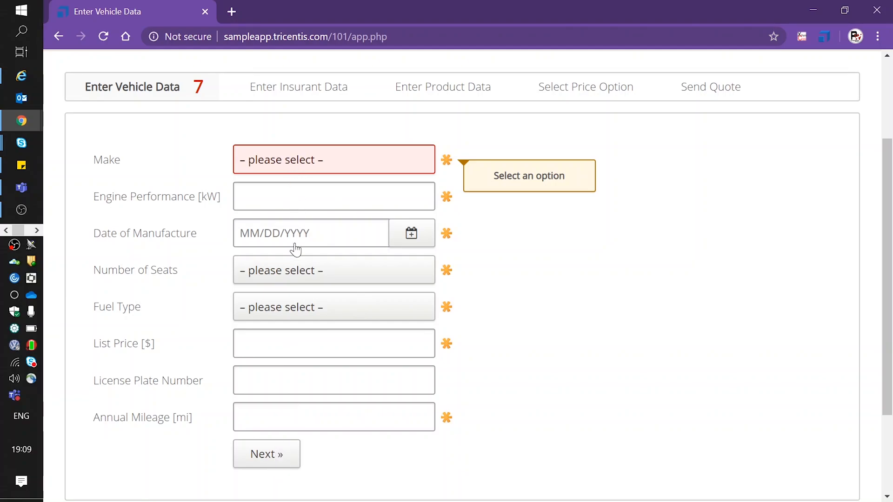
In Chrome's vehicle form, set Make to Volkswagen, Engine Performance to 23 and Date of Manufacture to 01/01/2020.
left_click(370, 161)
key("v")
key("Return")
key("Tab")
type("23")
key("Tab")
type("01/01/2020")
Set 5 seats, fuel type Gas, list price 12000 and annual mileage 41000, and continue to the Enter Insurant Data page.
left_click(264, 263)
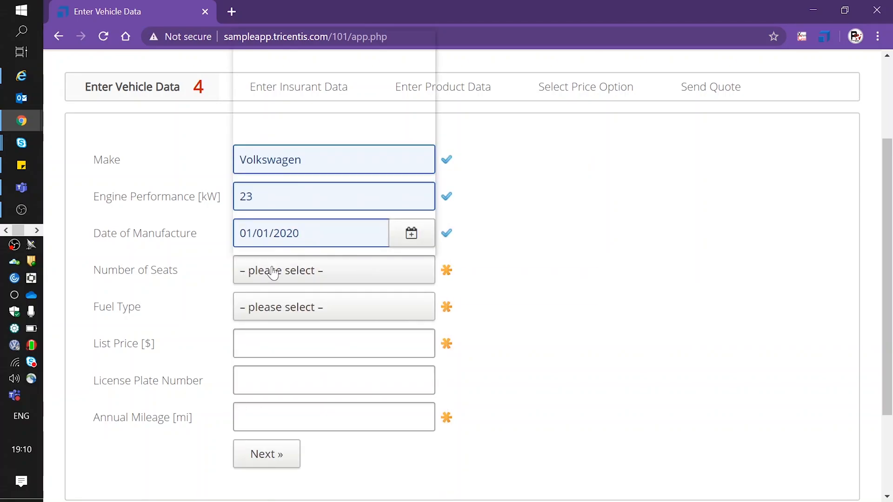
left_click(257, 149)
key("Tab")
key("g")
key("Tab")
type("12000")
key("Tab")
key("Tab")
type("41000")
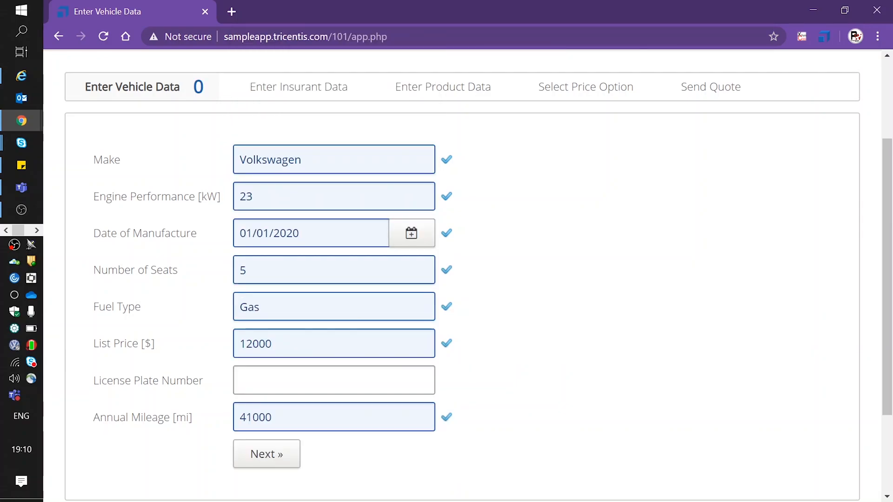
left_click(272, 460)
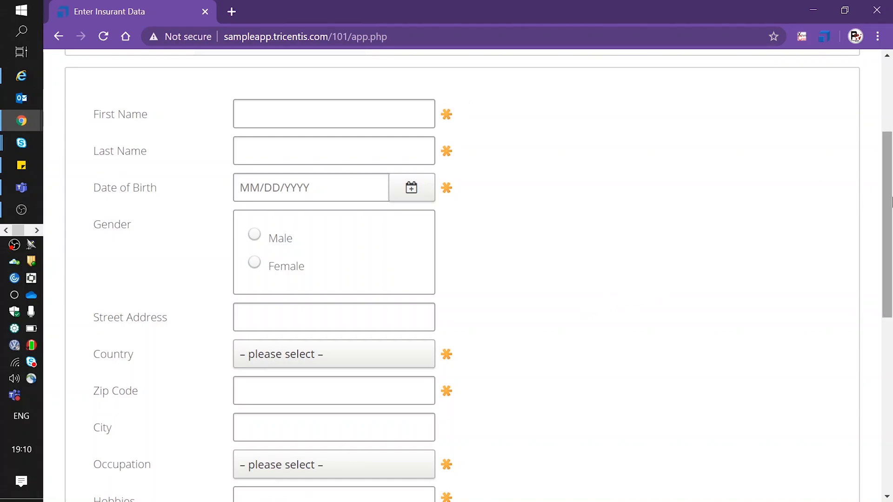
Return to Tosca Commander and run an application scan of the Enter Insurant Data window into the SampleApplication folder.
scroll(868, 197, "up", 2)
scroll(586, 229, "down", 1)
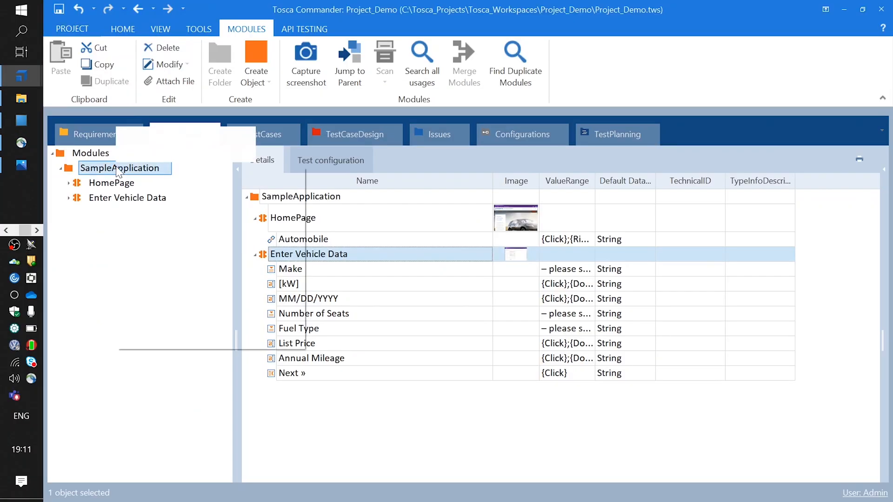
right_click(117, 168)
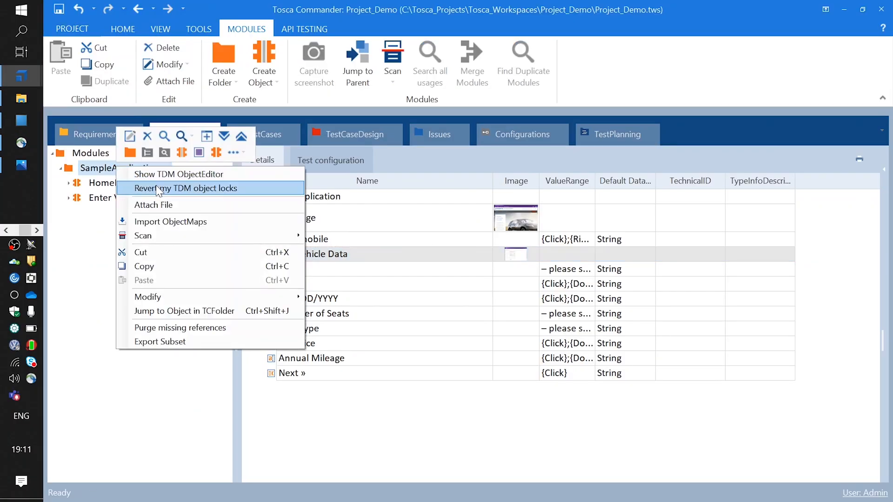
mouse_move(205, 235)
left_click(321, 238)
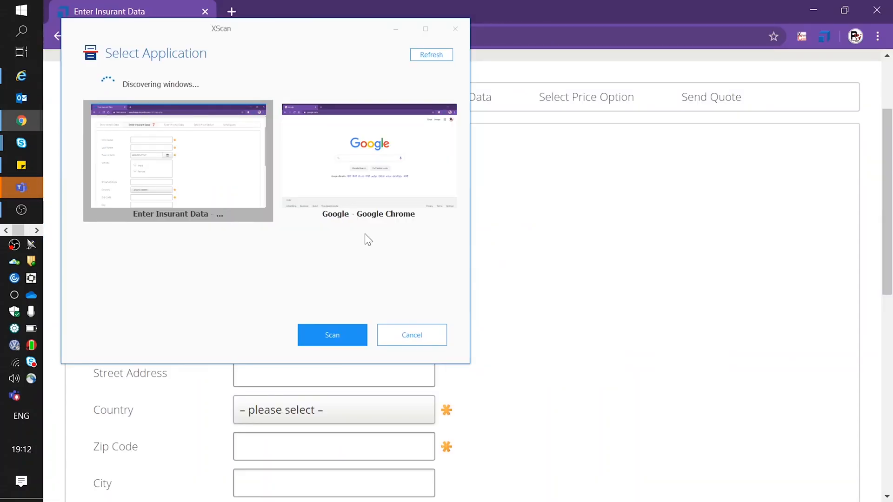
left_click(338, 344)
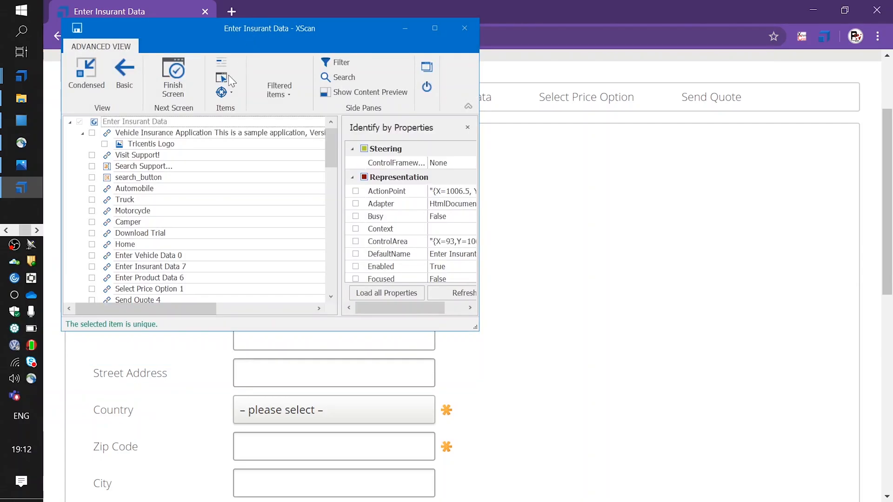
Move XScan off the form and add the First Name, Last Name, Date of Birth, Country and Zip Code fields to the scan.
left_click_drag(248, 28, 602, 41)
left_click_drag(547, 44, 603, 48)
left_click(367, 170)
left_click(366, 212)
left_click(352, 239)
left_click(357, 412)
left_click(359, 450)
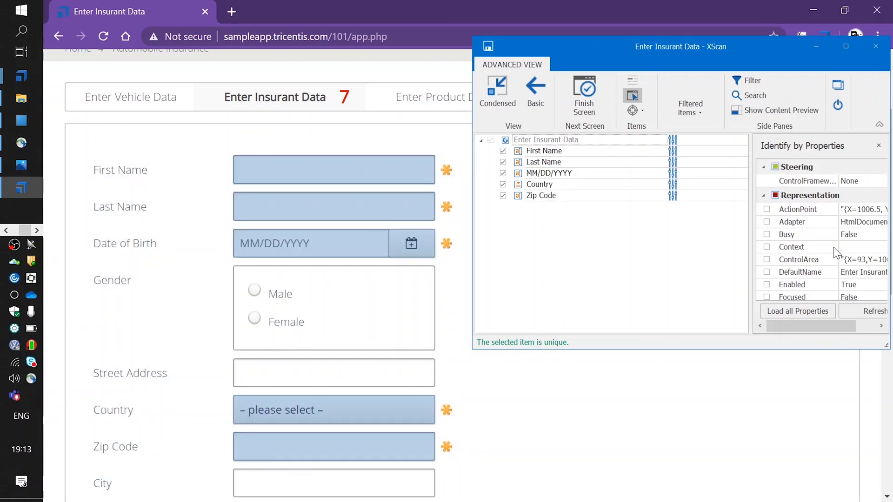
Finish the insurant data screen, close XScan and expand the Enter Insurant Data module in the details.
left_click_drag(721, 47, 704, 48)
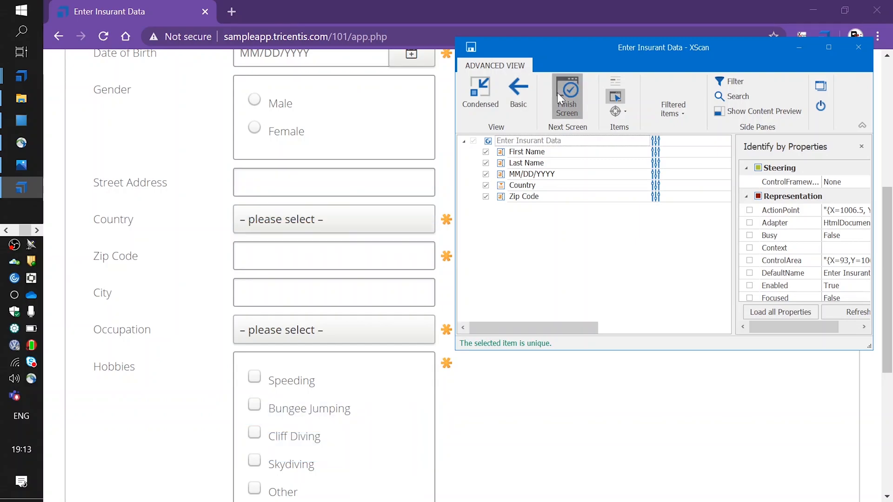
left_click(557, 93)
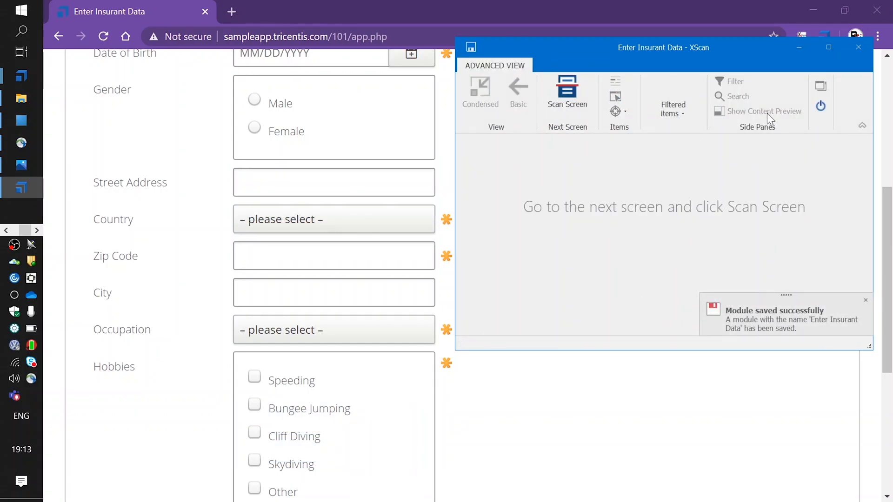
left_click(824, 111)
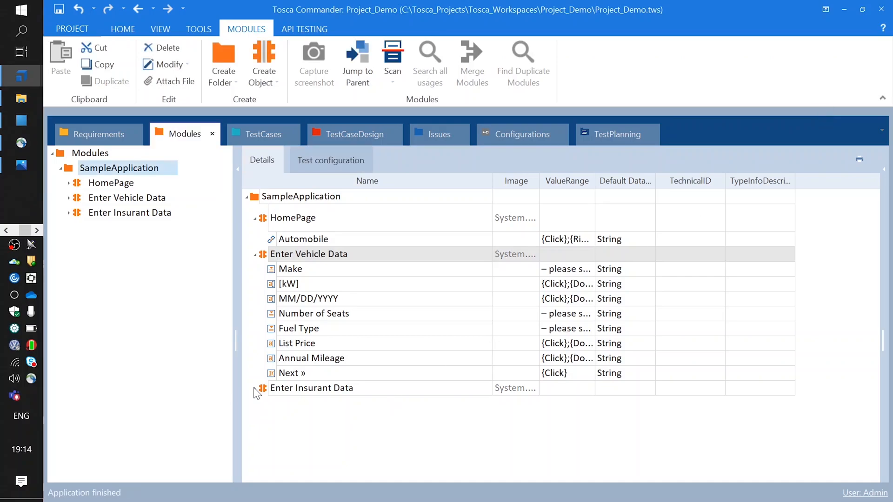
left_click(255, 388)
Run another application scan of the Enter Insurant Data window into the SampleApplication folder for the remaining fields.
right_click(301, 196)
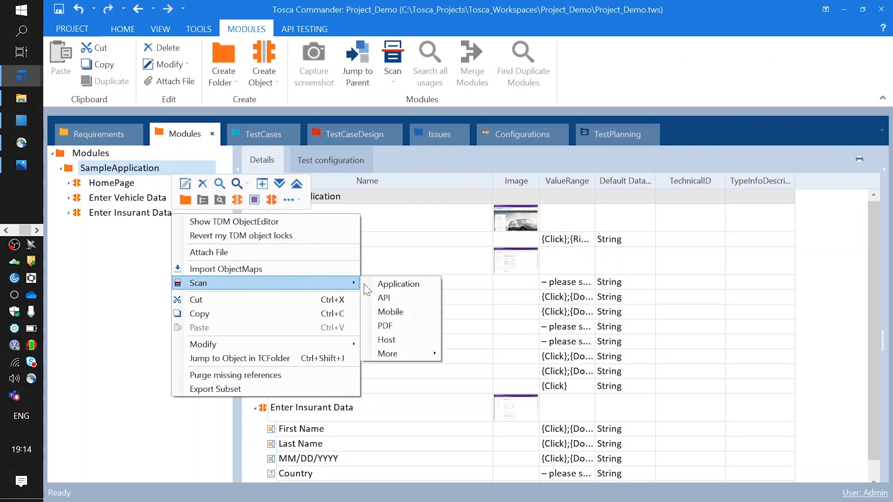
left_click(397, 283)
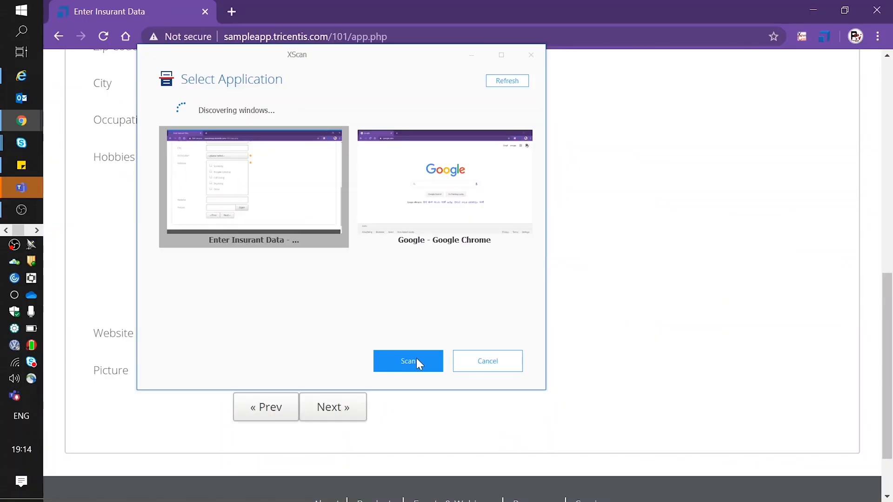
left_click(415, 361)
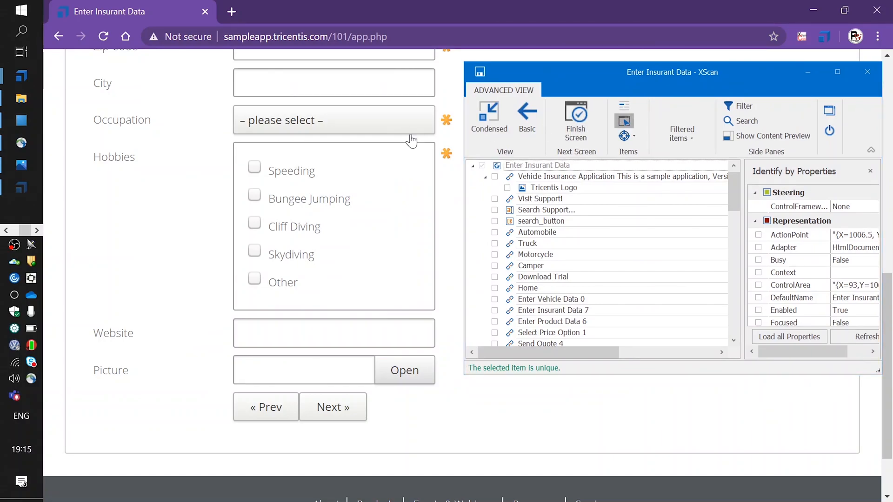
Add Occupation, the hobby checkboxes Speeding, Bungee Jumping, Cliff Diving, Skydiving and Other, and Next to the scan; finish the screen and close XScan.
left_click(404, 121)
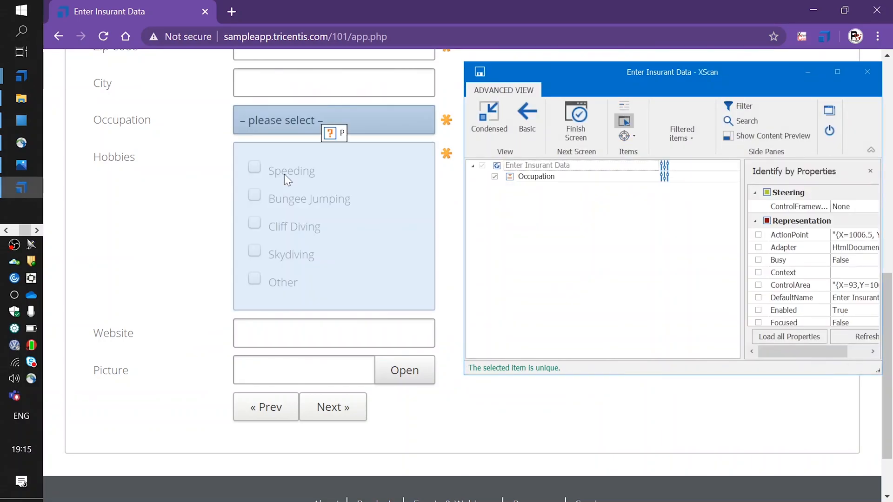
left_click(253, 166)
left_click(256, 194)
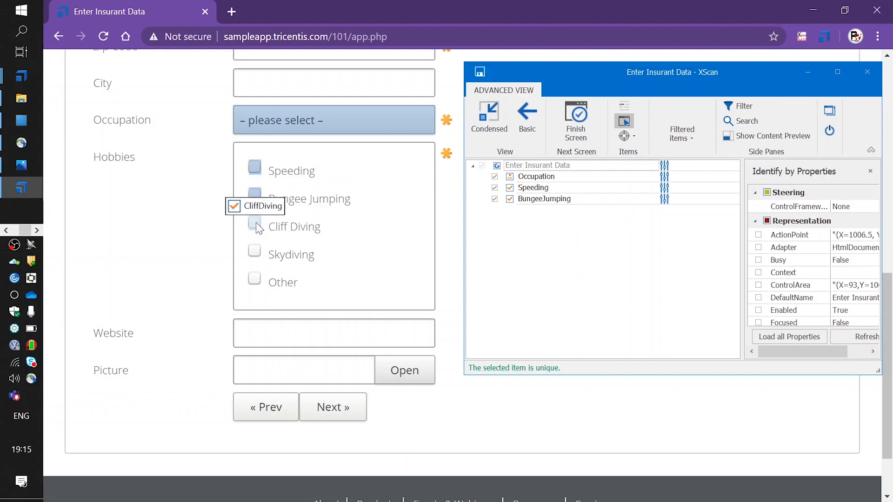
left_click(255, 222)
left_click(256, 252)
left_click(255, 279)
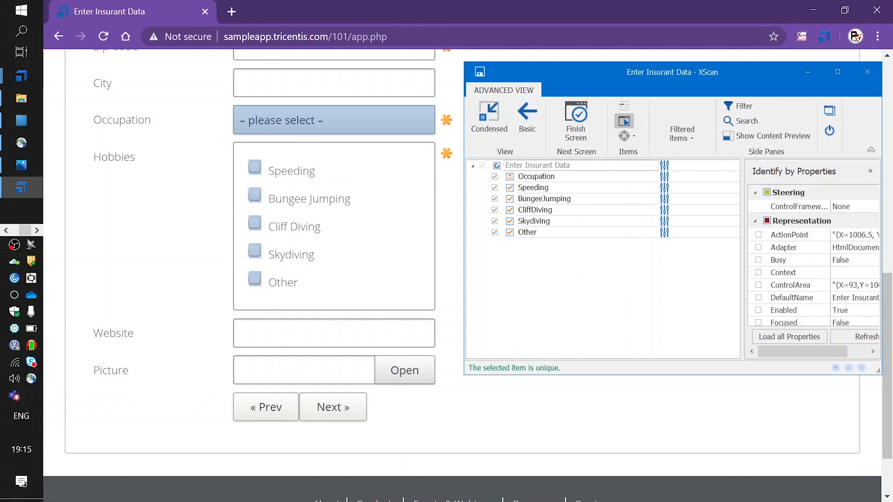
left_click(334, 411)
left_click(576, 136)
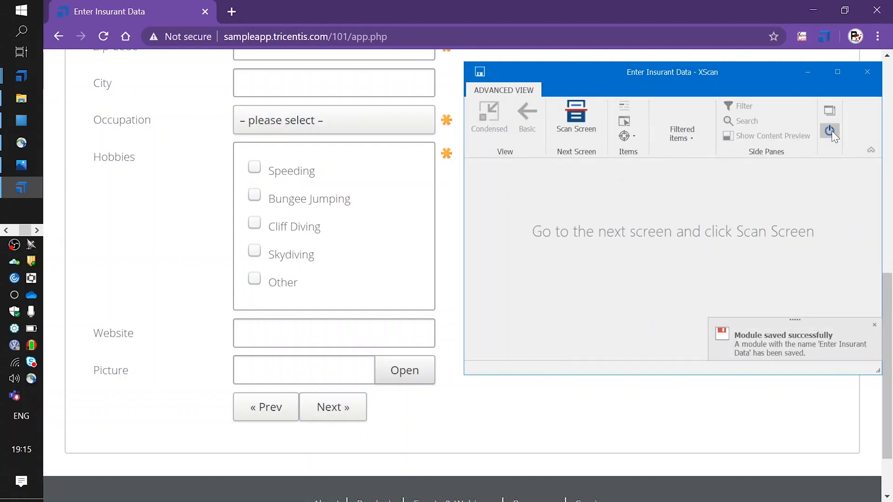
left_click(831, 130)
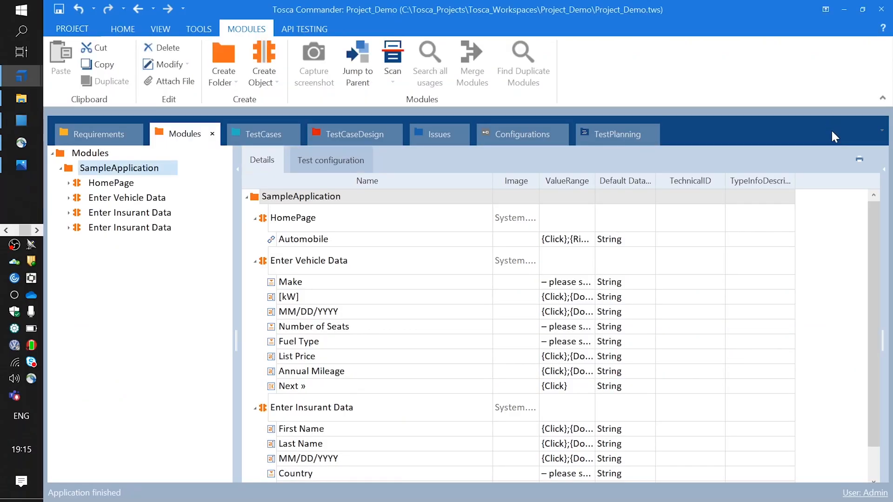
Move Occupation, the five hobby checkboxes and Next from the second Enter Insurant Data module into the first one.
left_click(255, 218)
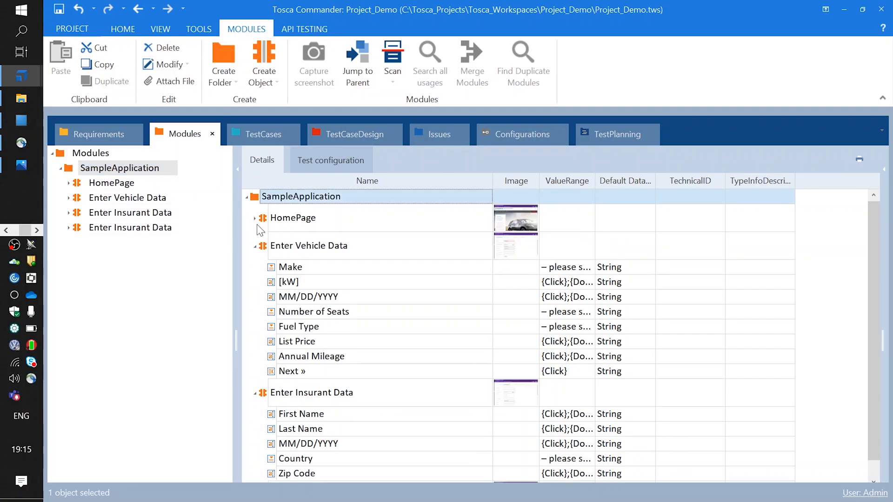
left_click(256, 246)
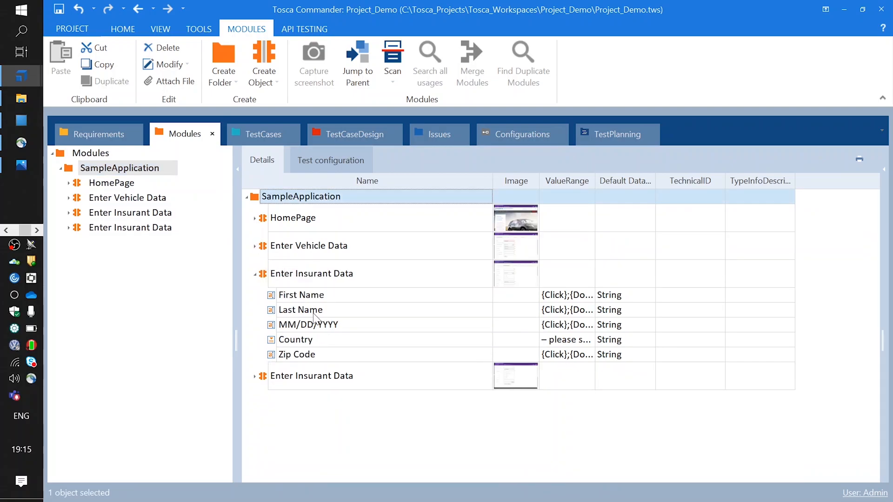
left_click(255, 376)
left_click(320, 401)
key("shift+Down")
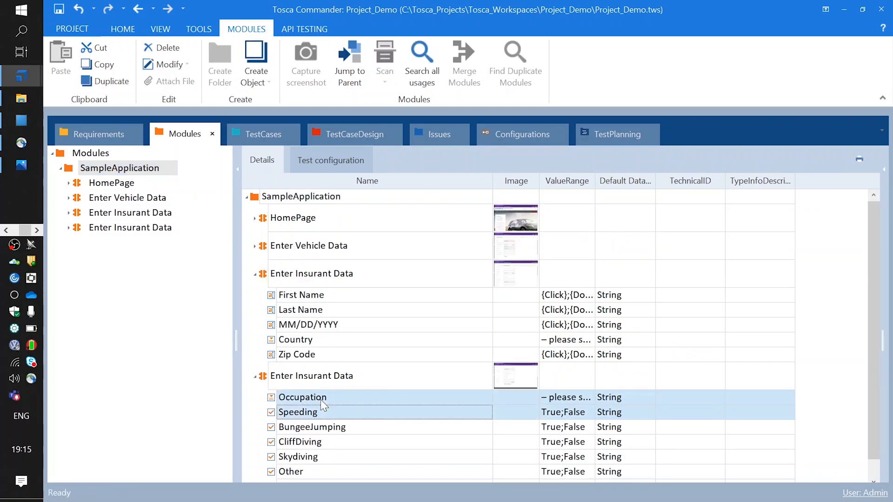
key("shift+Down")
key("shift+Down")
key("shift+Down")
key("shift+Down")
key("shift+Down")
left_click_drag(318, 386, 298, 345)
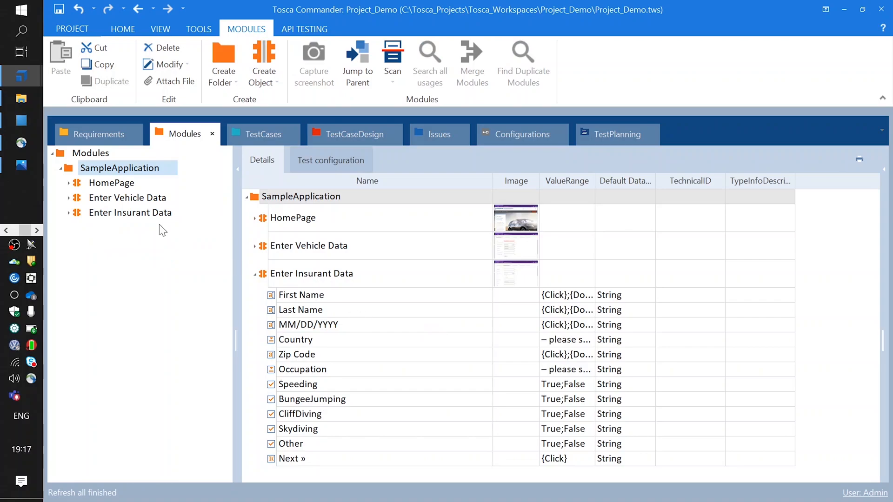
Switch to the insurance application in Chrome and enter the insurant's first name, last name and date of birth.
left_click(5, 231)
left_click(22, 121)
type("Bean")
key("Tab")
type("Joh")
key("Tab")
type("01")
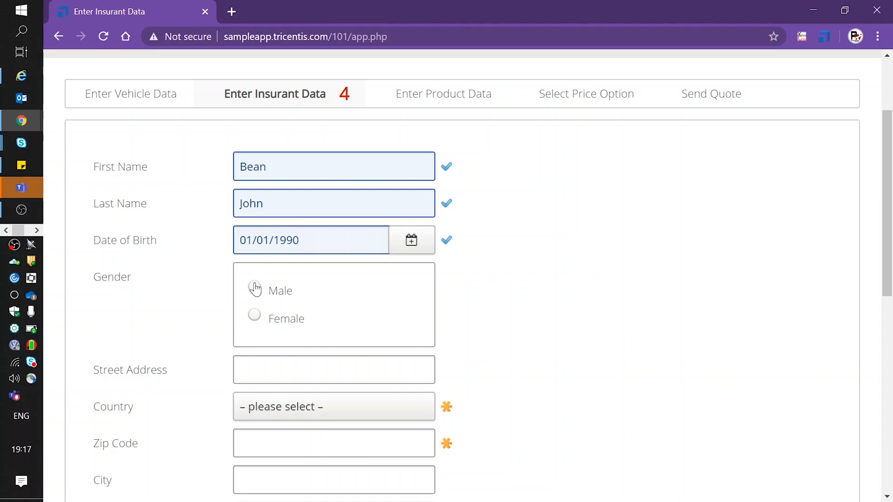
Select Australia as the insurant's country and enter the zip code.
left_click(296, 407)
type("Australia")
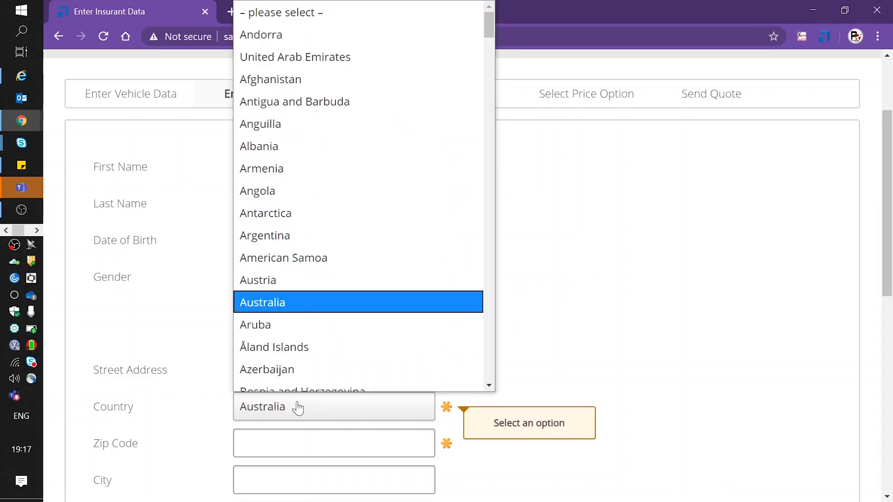
key("Tab")
type("1200")
Set Occupation to Employee, choose the Bungee Jumping hobby and continue to the product data page.
scroll(344, 139, "down", 8)
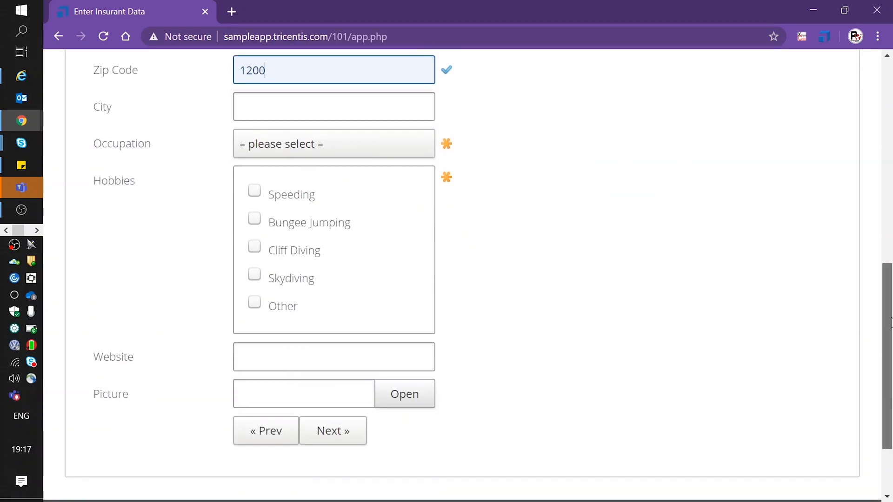
left_click(339, 153)
left_click(282, 203)
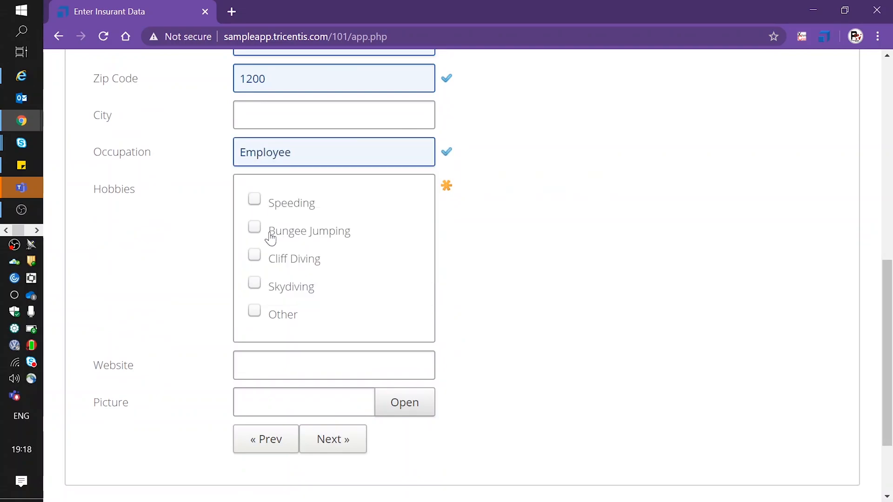
left_click(251, 226)
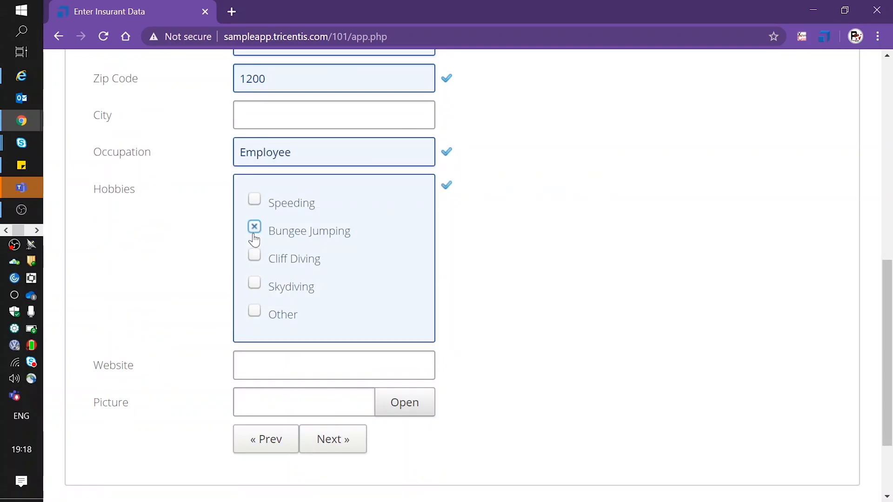
left_click(325, 447)
left_click_drag(888, 314, 888, 231)
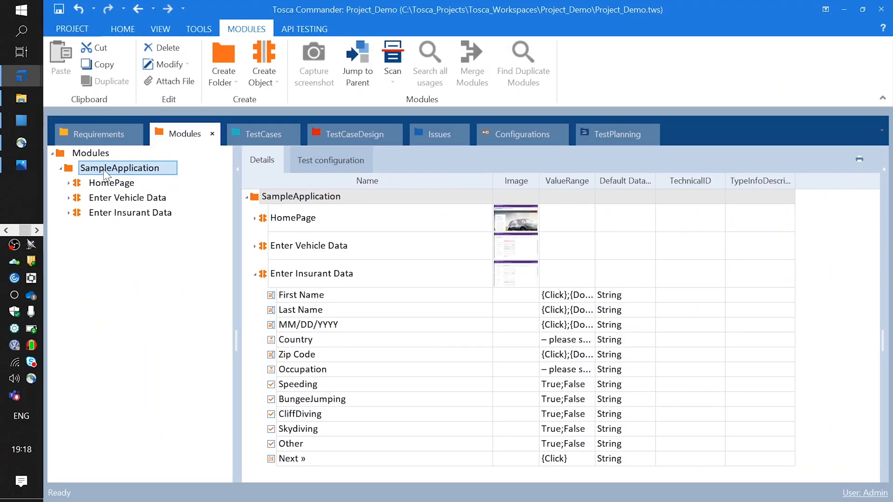
In Tosca Commander, run an application scan of the Enter Product Data window into the SampleApplication folder and move XScan off the form.
right_click(104, 169)
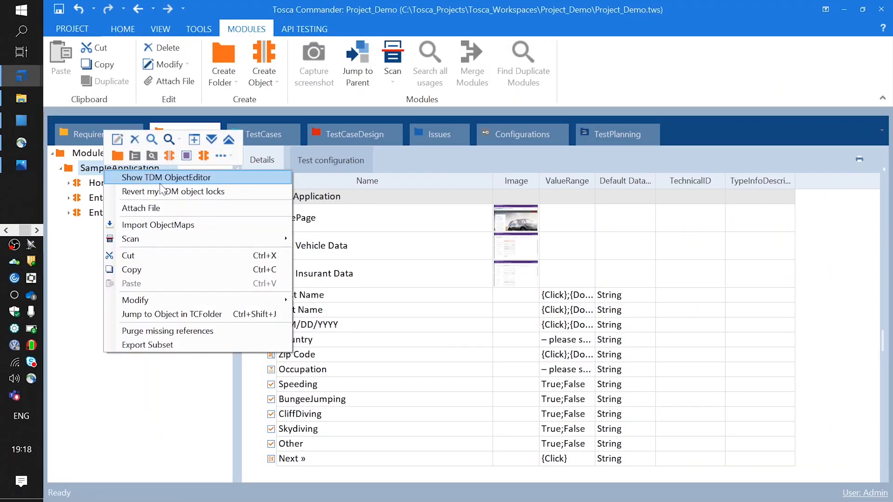
mouse_move(224, 237)
left_click(325, 237)
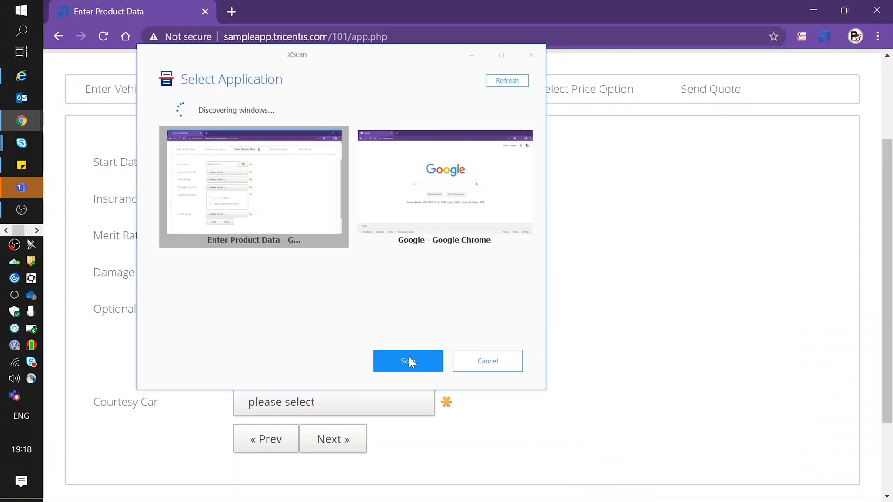
left_click(410, 359)
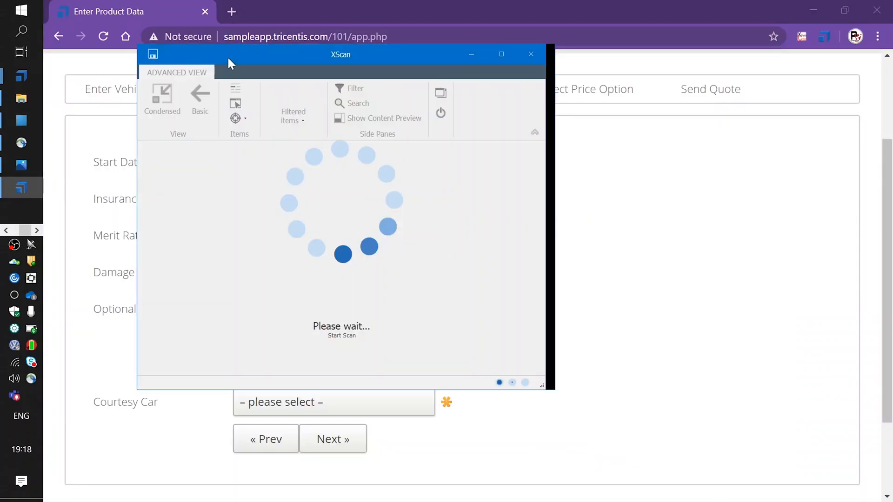
left_click_drag(219, 57, 541, 84)
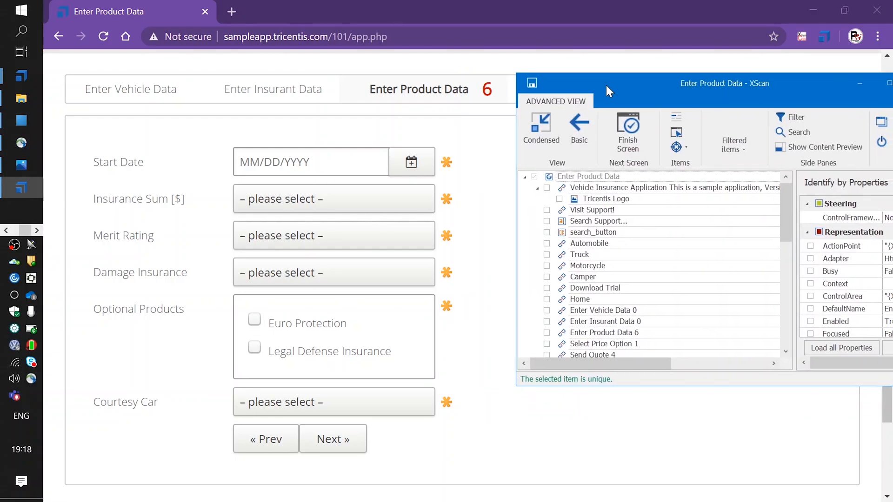
Add Start Date, Insurance Sum, Merit Rating, Damage Insurance, both Optional Products checkboxes, Courtesy Car and Next to the scan by picking them on screen.
left_click(675, 135)
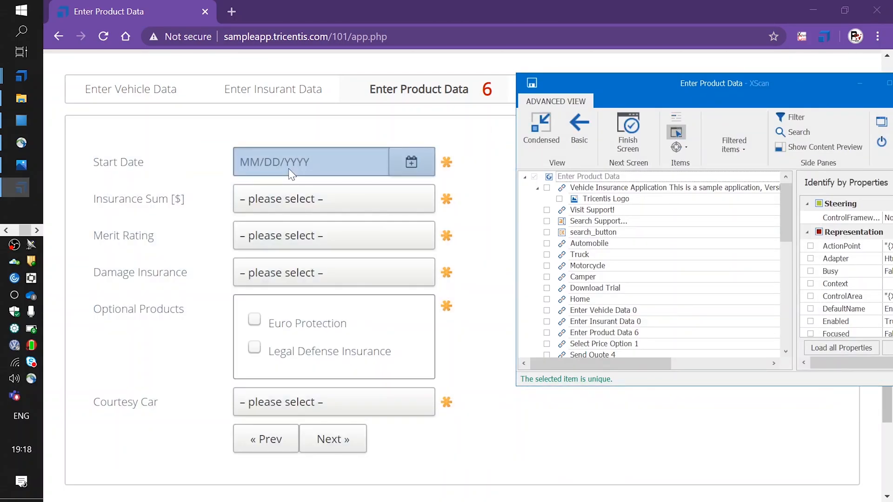
left_click(288, 168)
left_click(299, 191)
left_click(306, 232)
left_click(308, 271)
left_click(255, 319)
left_click(253, 347)
left_click(268, 399)
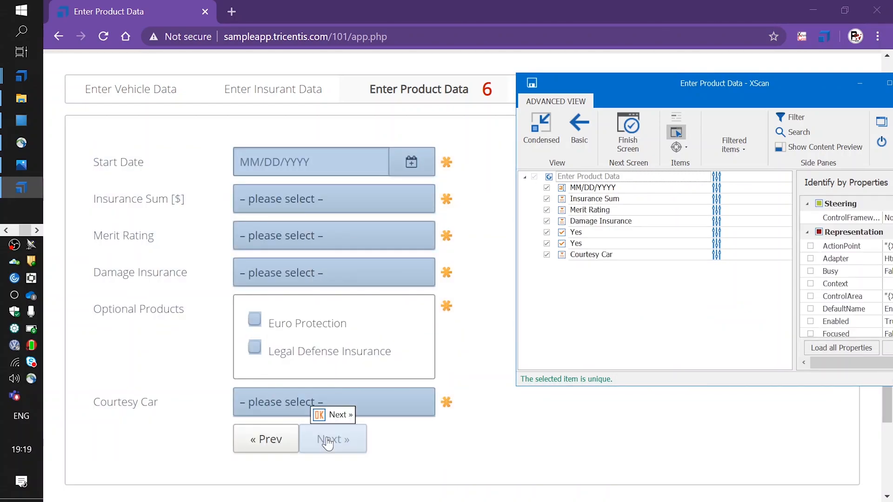
left_click(328, 444)
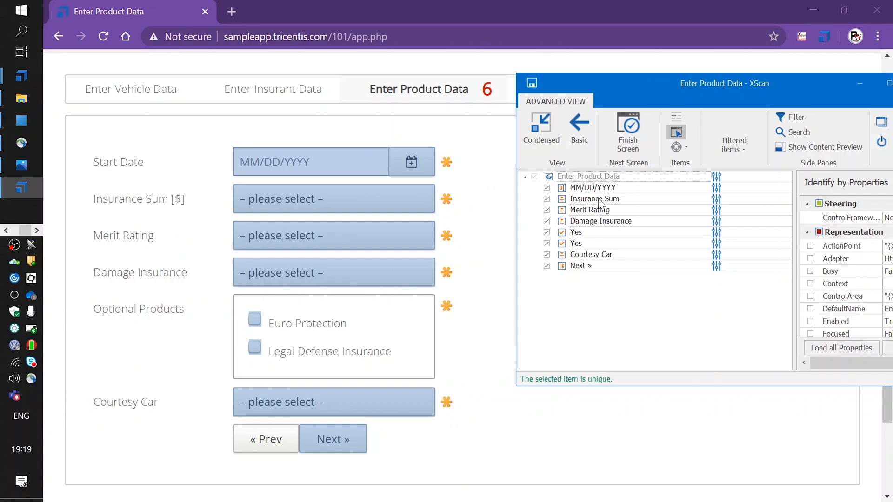
Rename the two scanned Yes checkboxes as Euro Protection and Legal Defense Insurance.
double_click(614, 233)
type("Euro Protection")
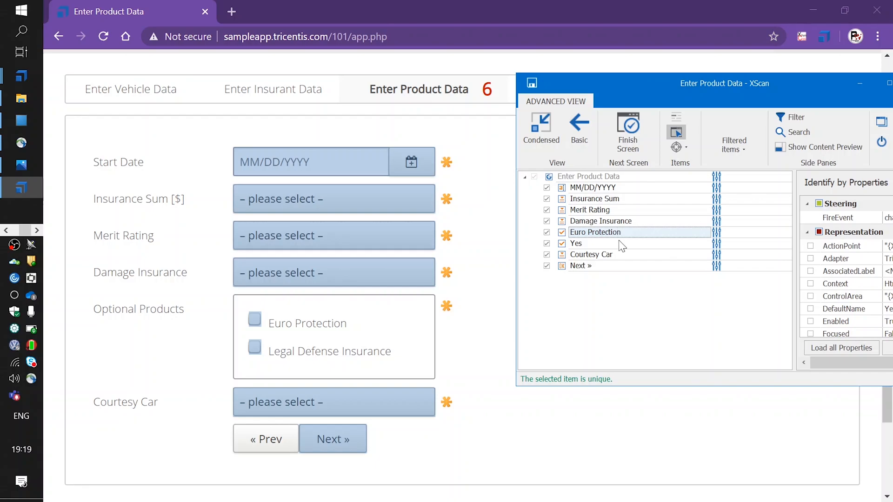
double_click(622, 243)
type("Legal Defense Insurance")
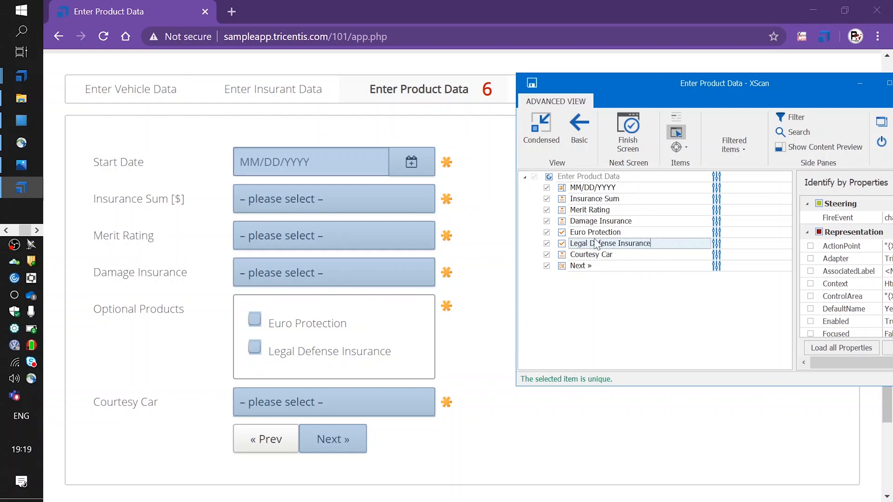
Finish the product data screen, close XScan and expand the Enter Product Data module in the details, with Enter Insurant Data collapsed.
left_click(624, 122)
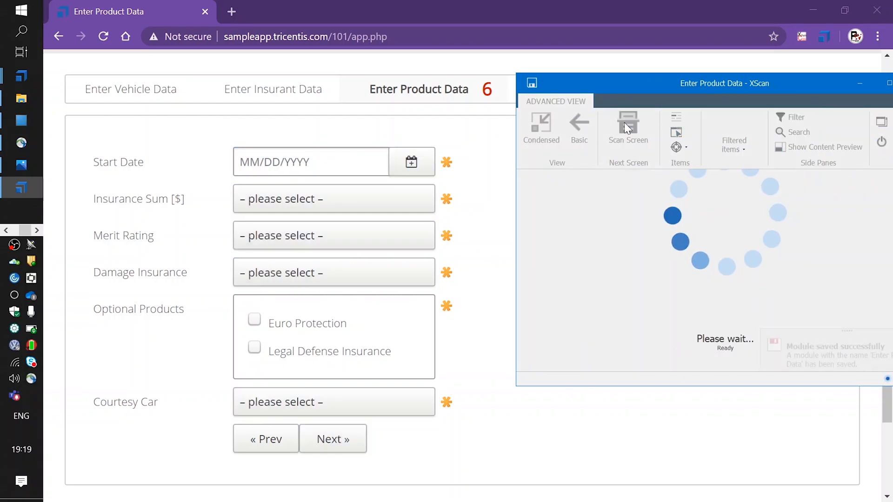
left_click(881, 141)
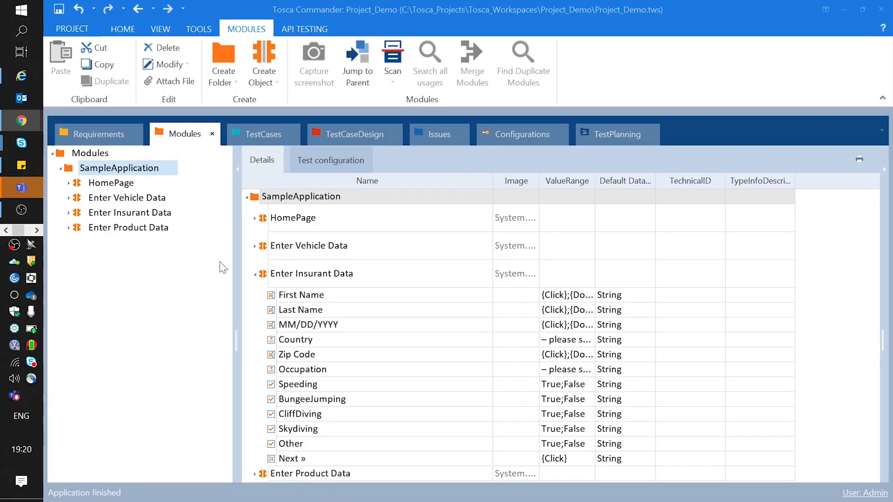
left_click(254, 275)
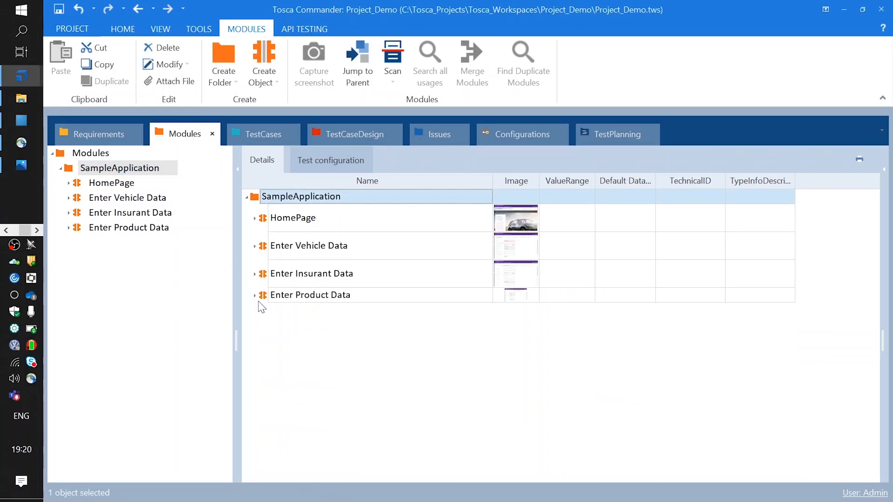
left_click(255, 296)
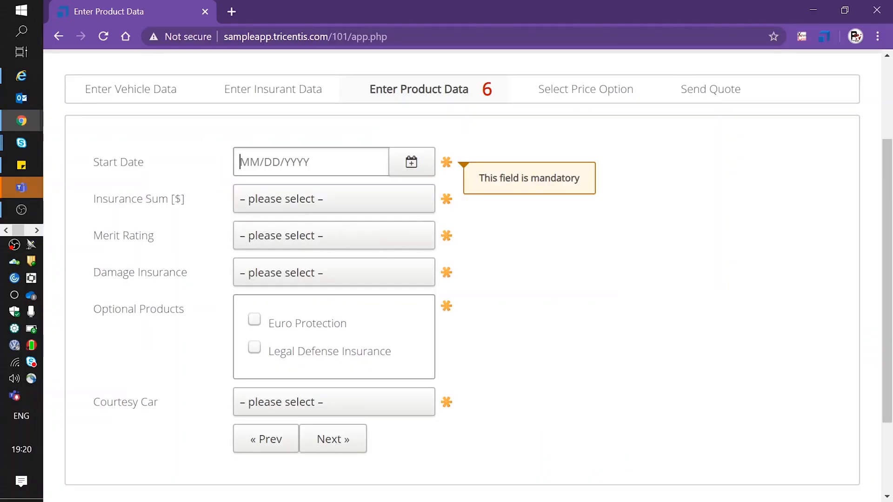
In the browser's product data form, set Start Date to 01/01/2021, Insurance Sum to 3.000.000,00 and Merit Rating to Bonus 5.
type("01/01/202")
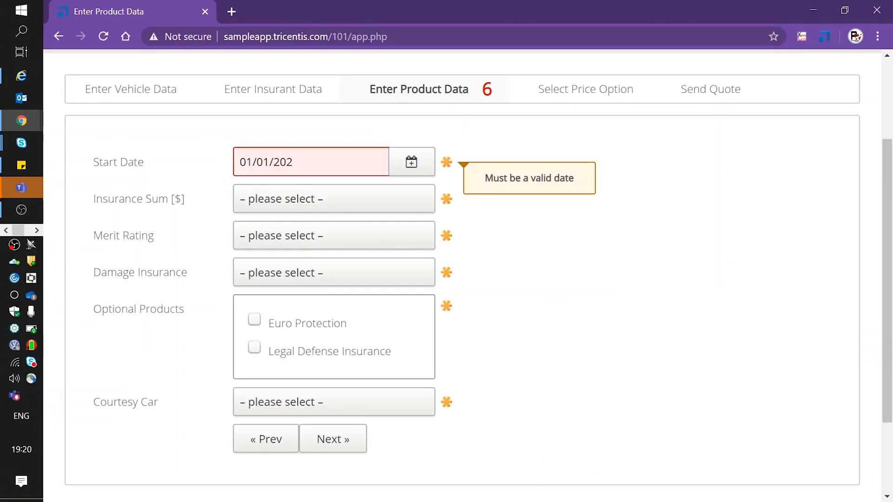
type("1")
left_click(302, 205)
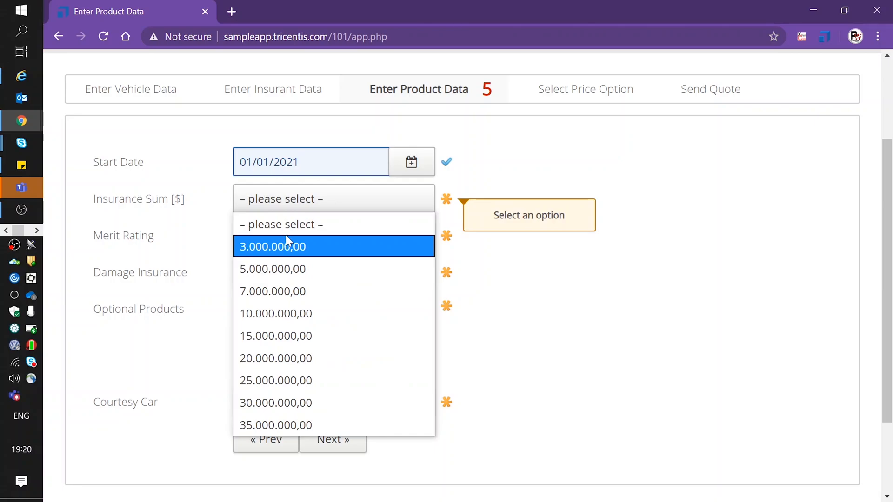
left_click(286, 242)
left_click(343, 236)
left_click(295, 396)
Set Damage Insurance to No Coverage, choose Euro Protection, set Courtesy Car to No and continue to the price option page.
left_click(316, 275)
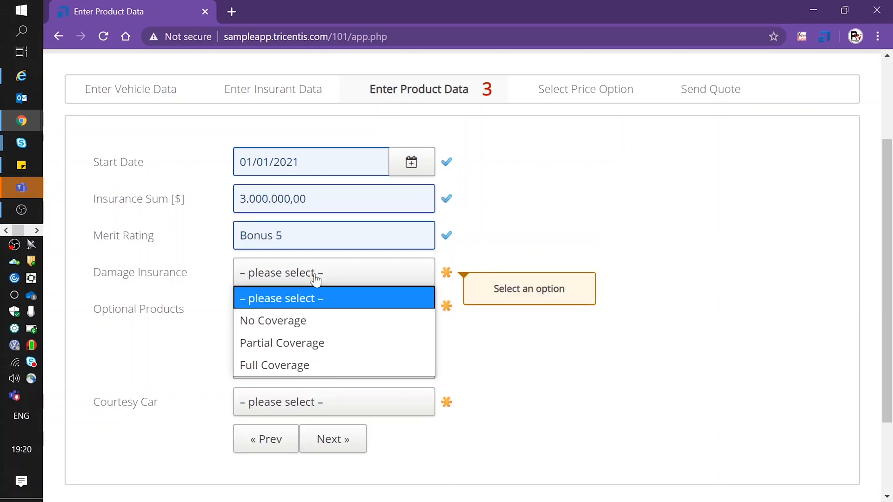
left_click(315, 321)
left_click(254, 320)
left_click(293, 399)
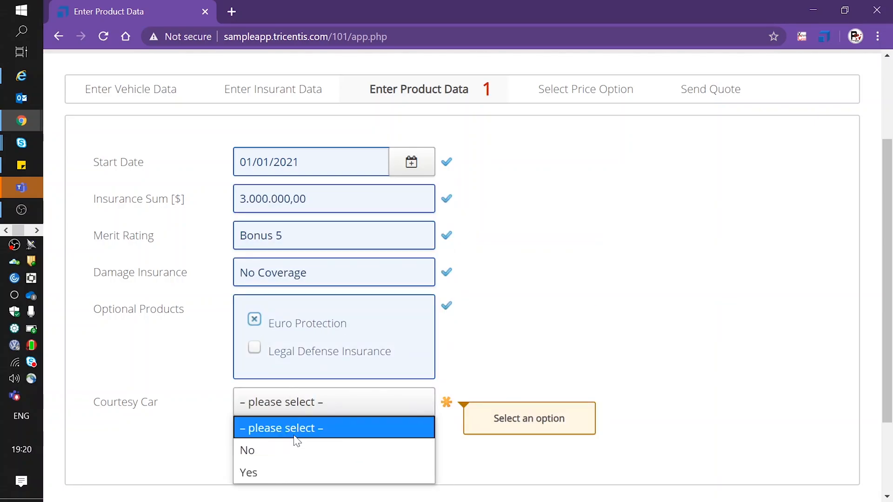
left_click(294, 450)
left_click(343, 440)
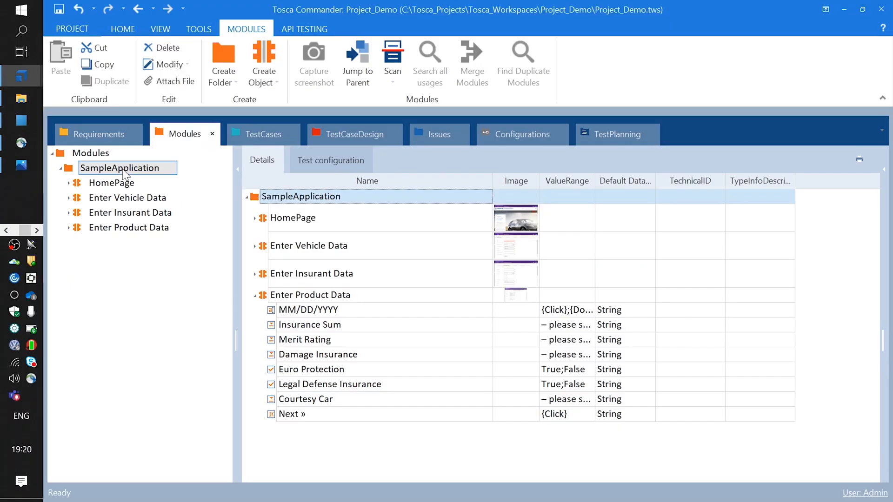
In Tosca Commander, run an application scan of the Select Price Option window into the SampleApplication folder.
right_click(122, 168)
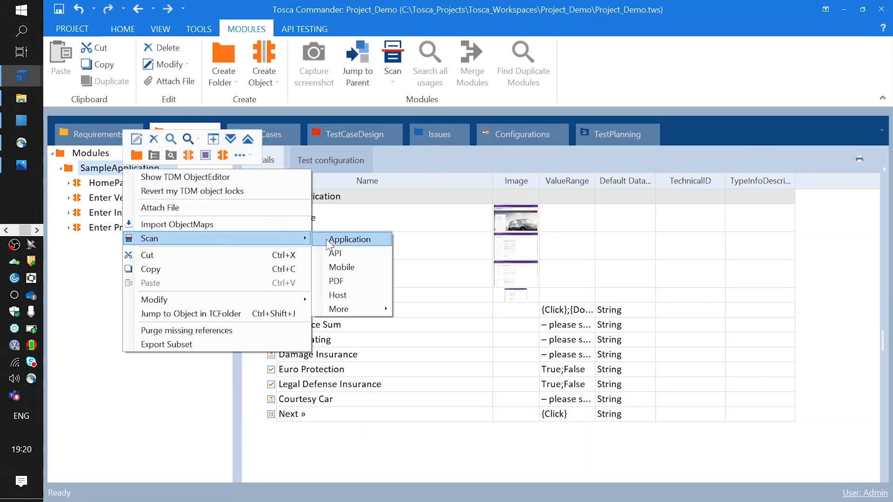
left_click(321, 239)
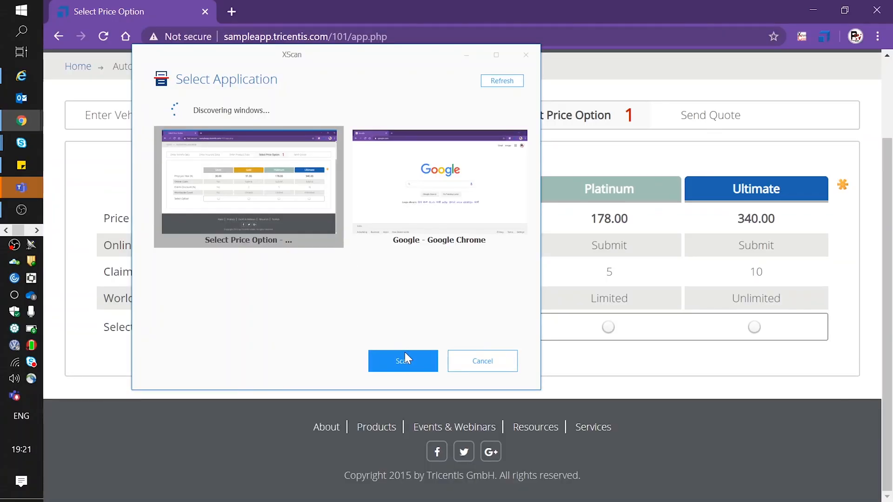
left_click(403, 361)
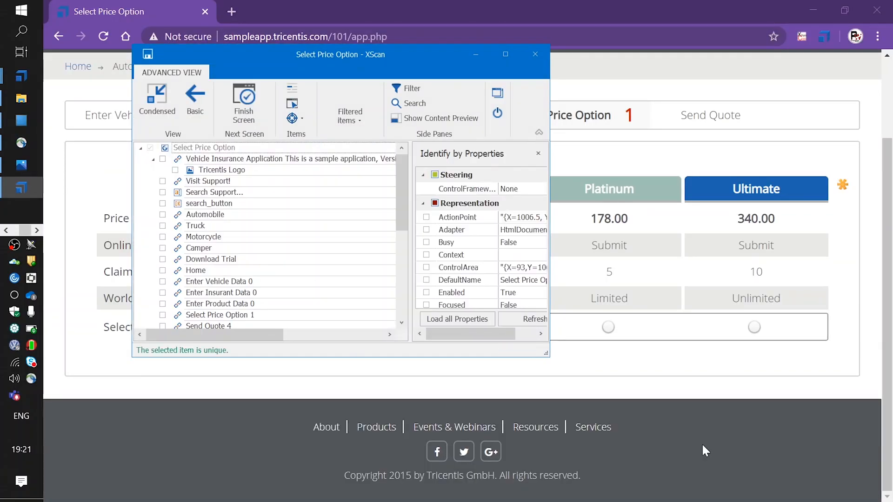
Add the Platinum option to the scan by picking it on screen, finish the screen and close XScan.
left_click(294, 107)
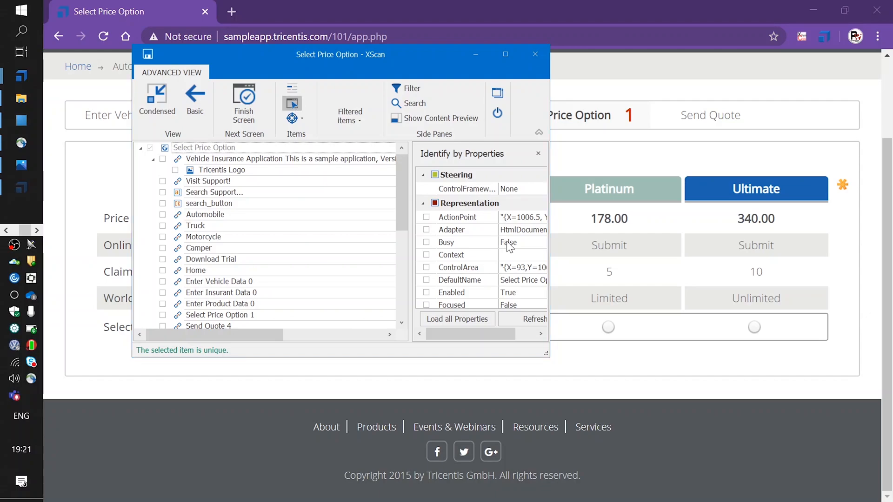
left_click(606, 328)
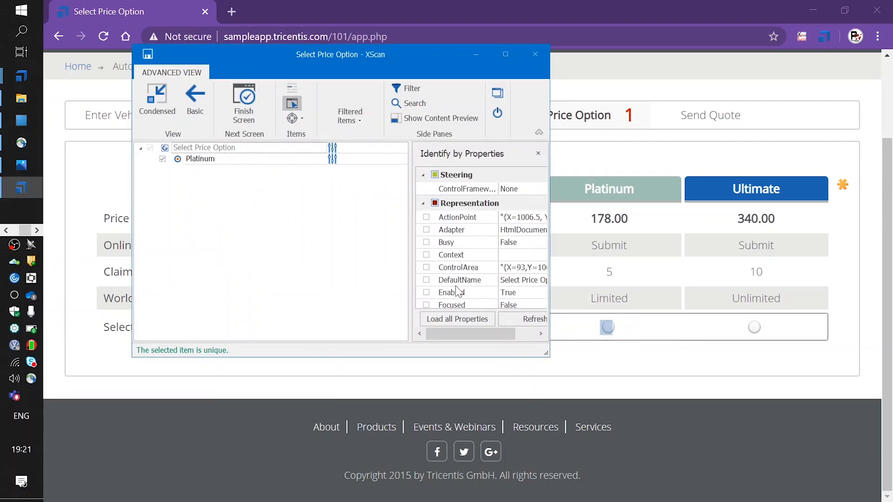
left_click(245, 111)
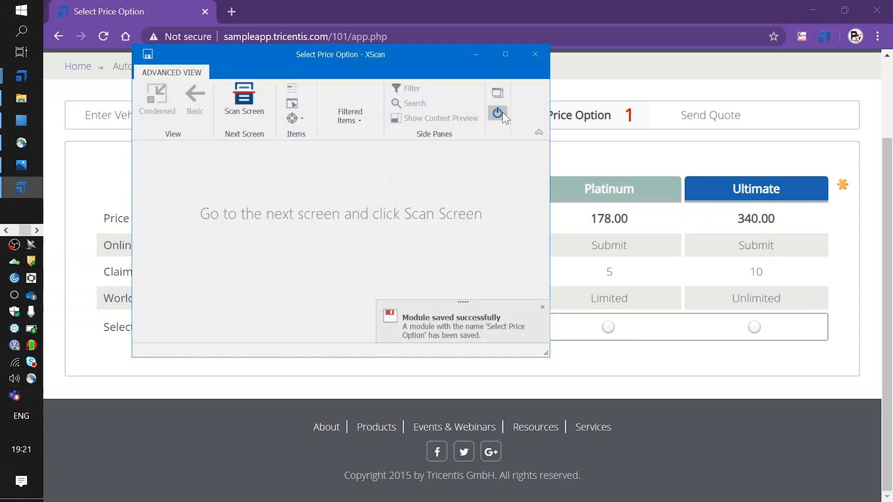
left_click(498, 113)
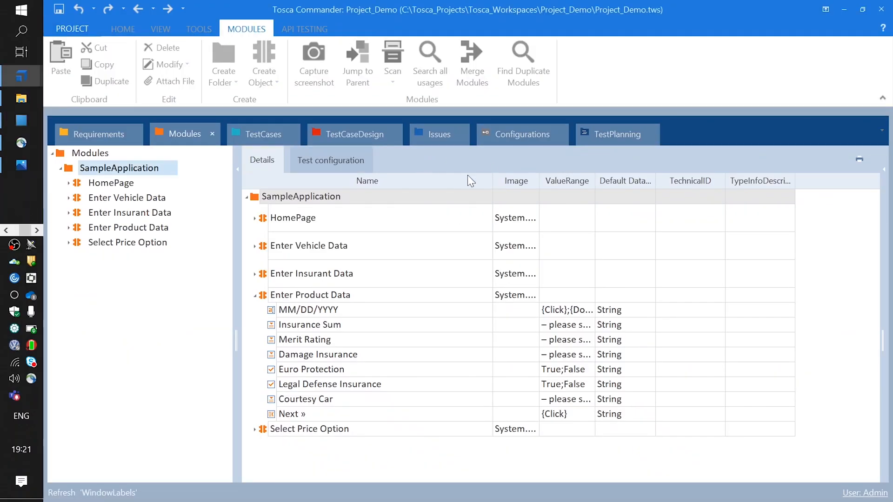
Switch to the browser and select the Platinum option on the Select Price Option page.
key("alt+Tab")
left_click(609, 314)
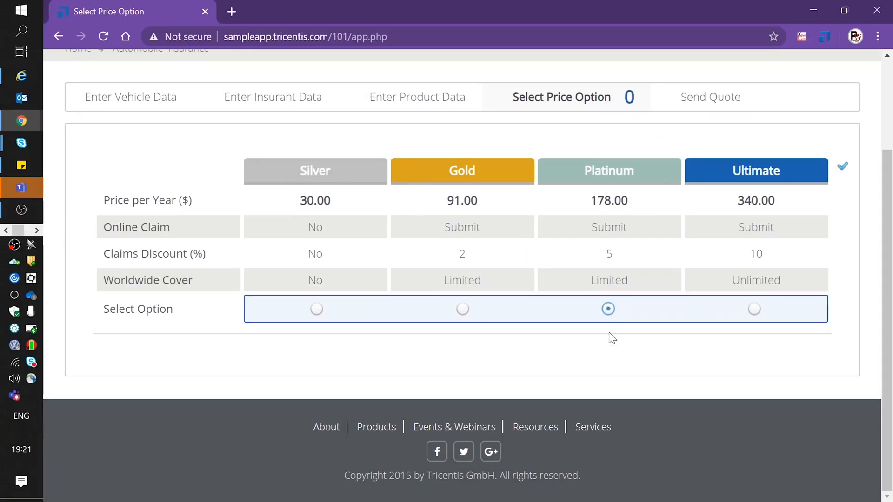
scroll(891, 297, "down", 1)
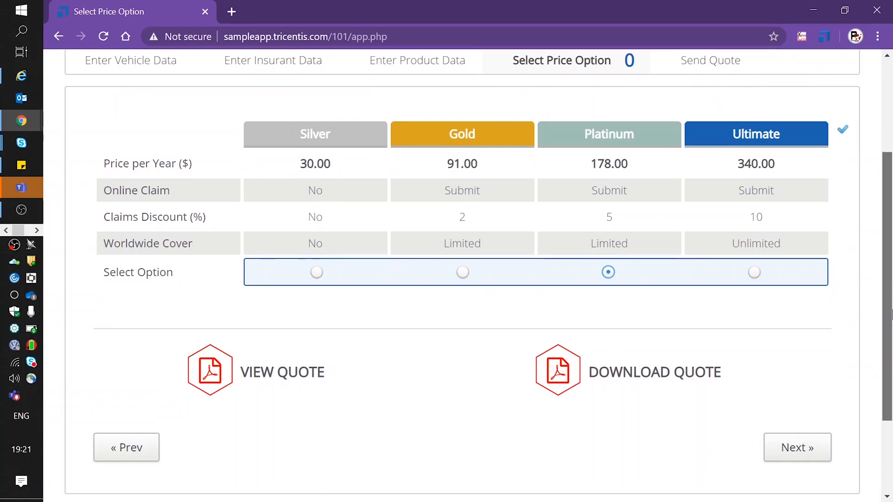
Return to Tosca Commander and start a rescan of the Select Price Option module against the open browser page.
key("alt+Tab")
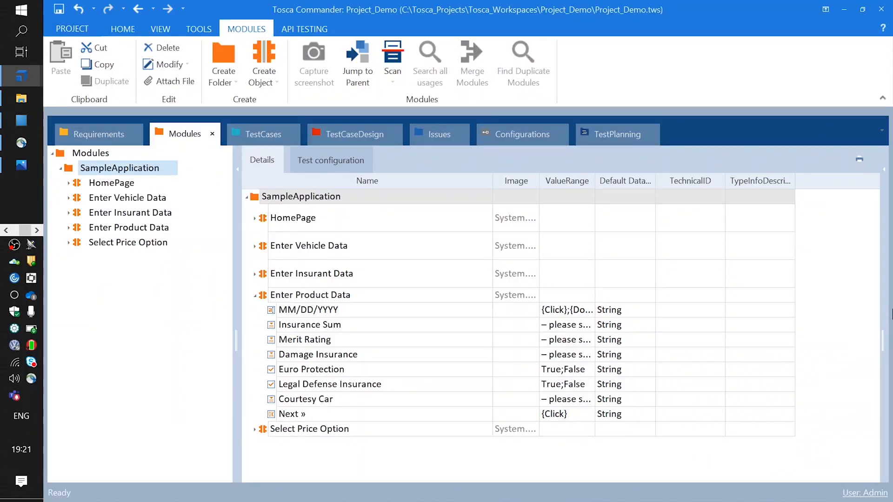
left_click(68, 244)
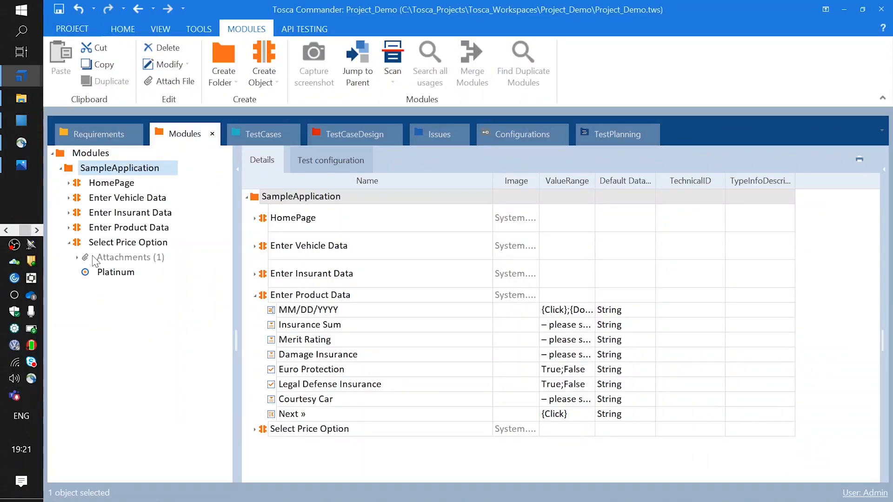
right_click(122, 244)
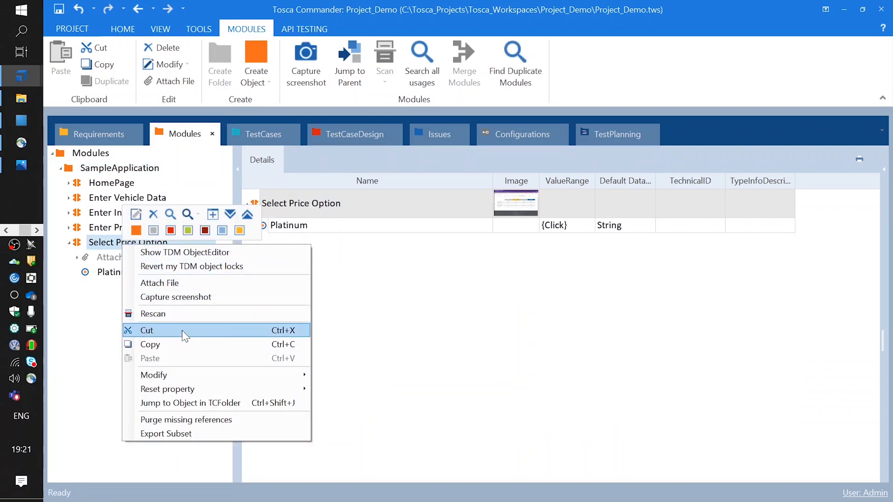
left_click(459, 298)
key("alt+Tab")
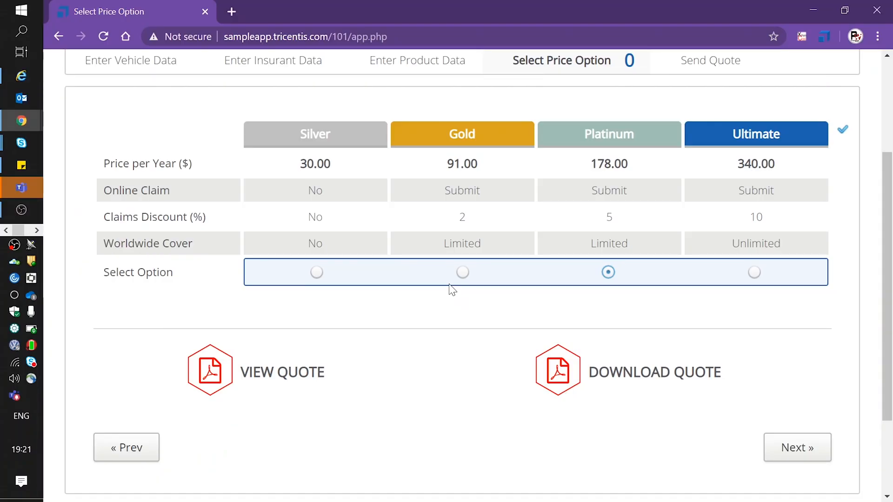
key("alt+Tab")
right_click(116, 242)
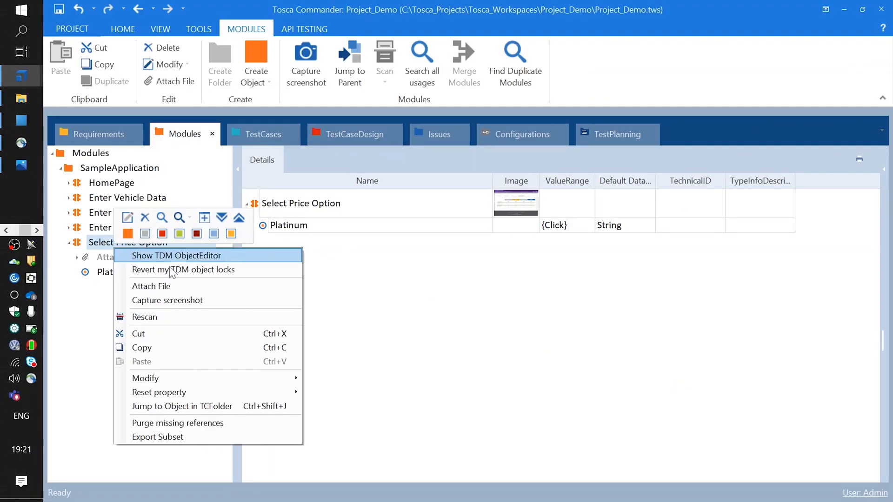
left_click(223, 315)
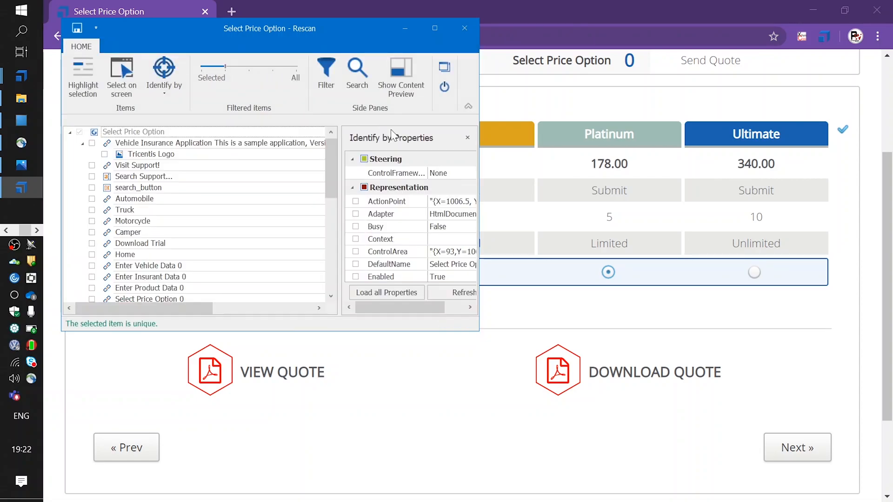
Add the Next » button to the Select Price Option module by picking it on screen, and save the changes when closing the rescan.
left_click(119, 83)
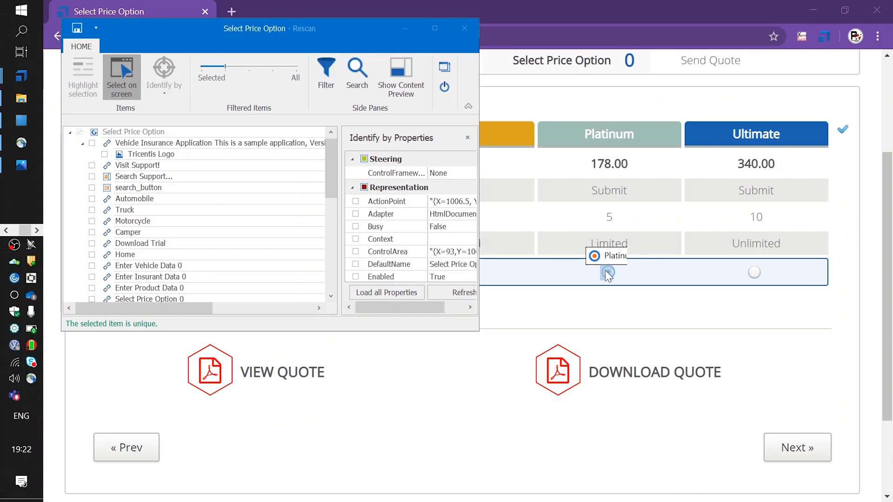
left_click(607, 270)
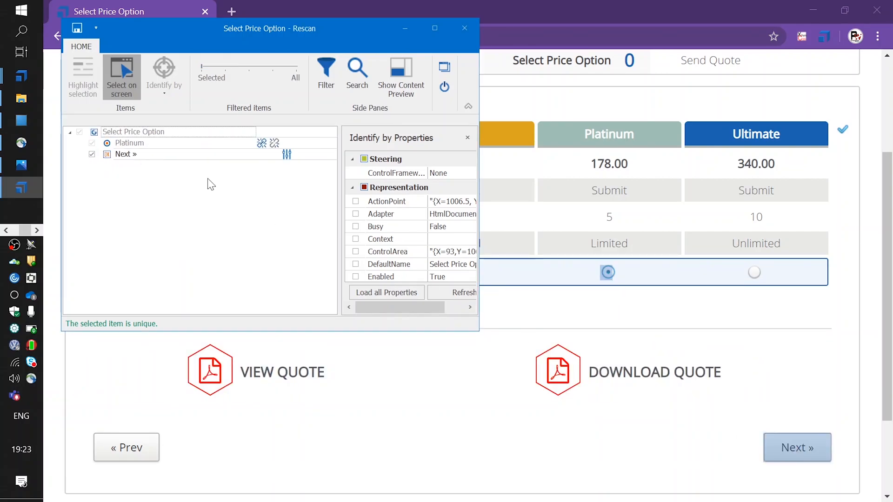
left_click(126, 143)
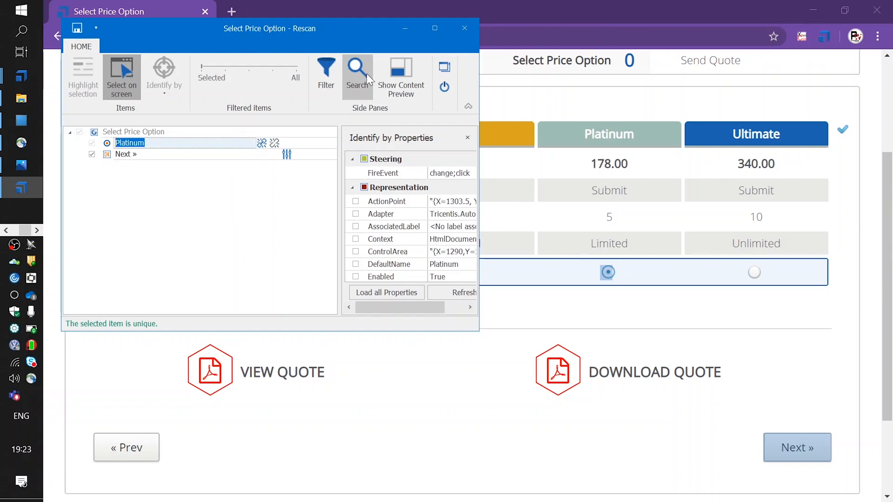
left_click(444, 87)
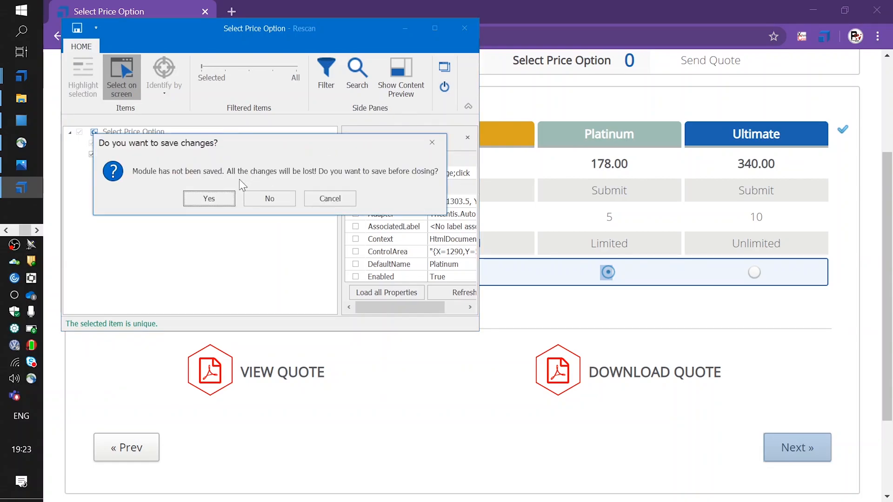
left_click(216, 194)
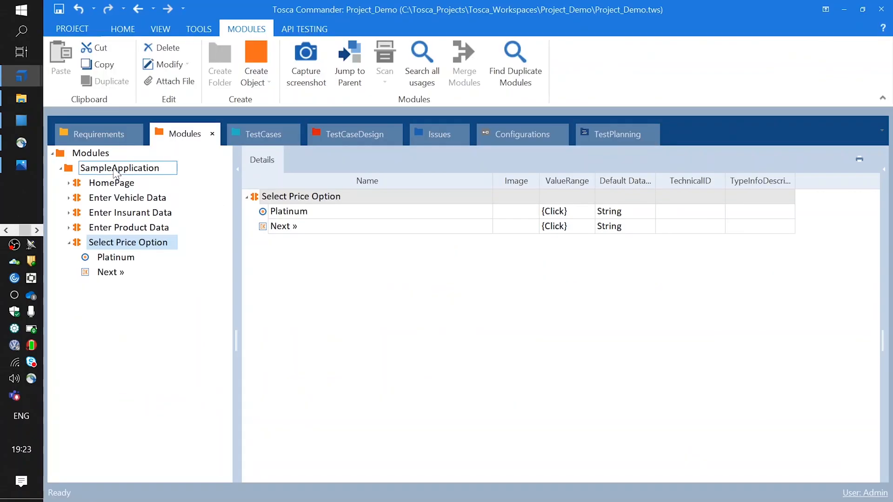
Run an application scan of the Send Quote browser window into the SampleApplication folder.
right_click(117, 170)
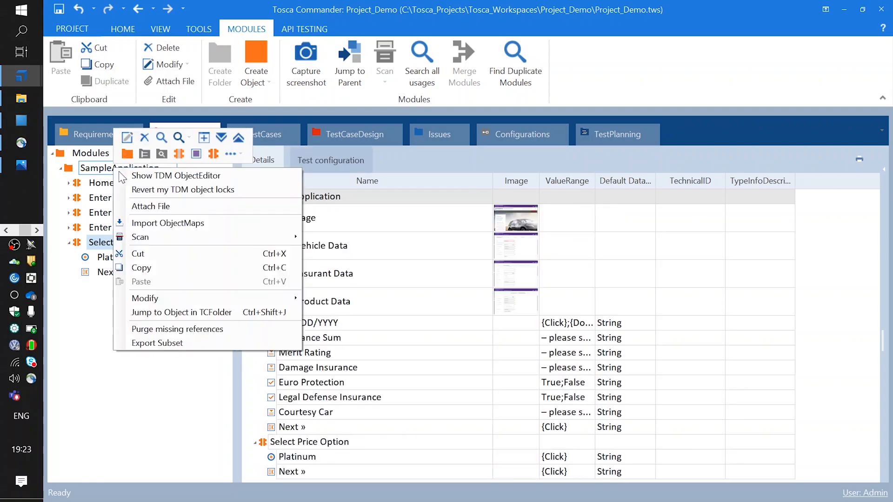
mouse_move(265, 237)
left_click(329, 236)
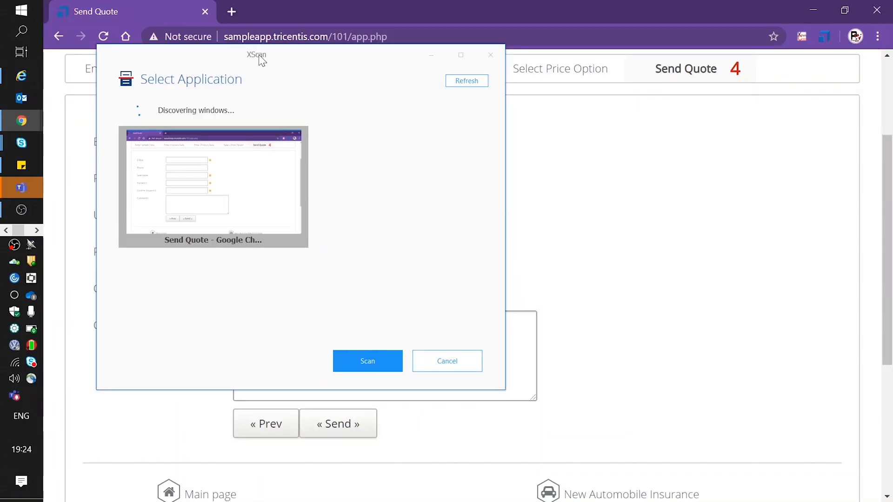
left_click_drag(258, 53, 722, 94)
left_click(838, 397)
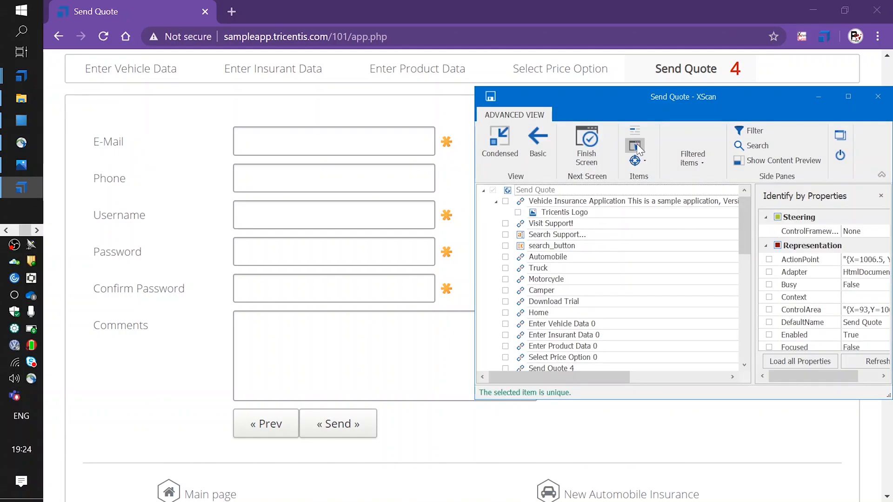
Pick the E-Mail, Username, Password and Confirm Password fields and the « Send » button on screen for the Send Quote module.
left_click(635, 146)
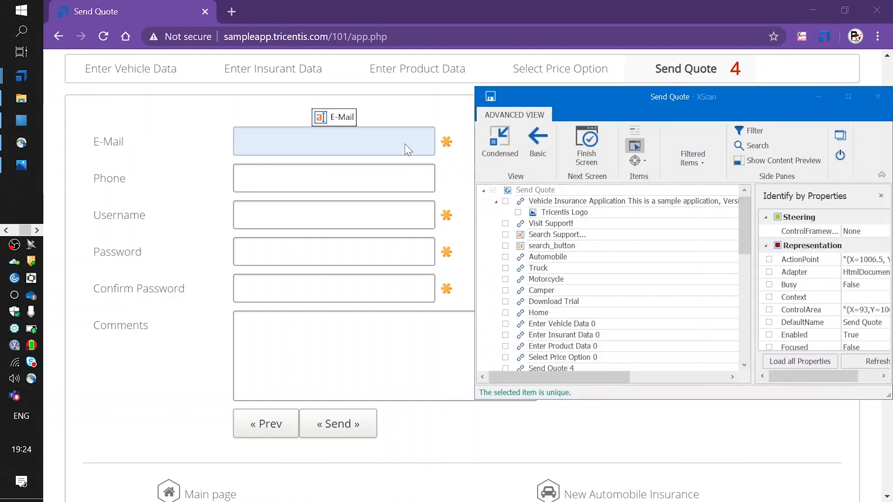
left_click(404, 143)
left_click(385, 219)
left_click(383, 256)
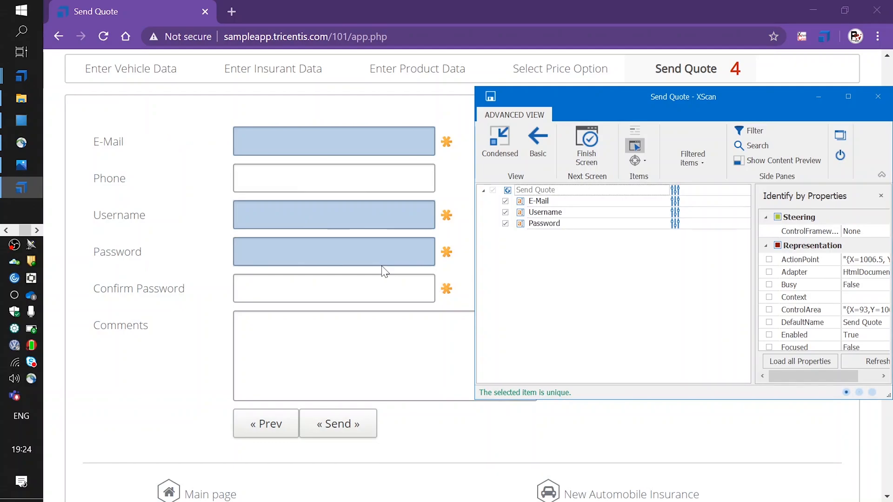
left_click(383, 298)
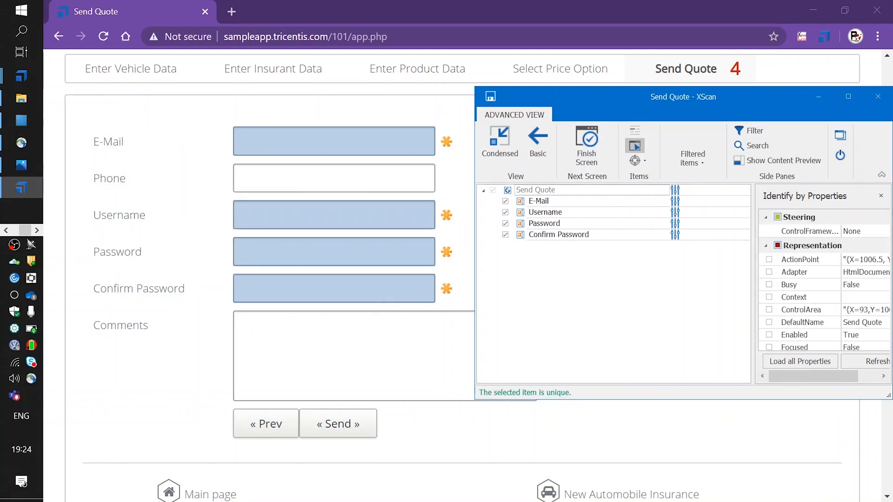
left_click(328, 424)
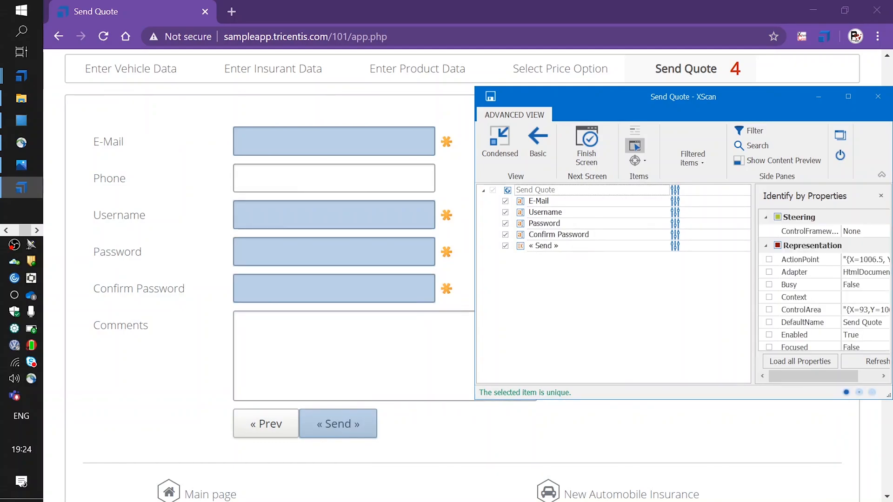
Finish the Send Quote screen to save its module, close XScan and collapse the Select Price Option module in the tree.
left_click(585, 152)
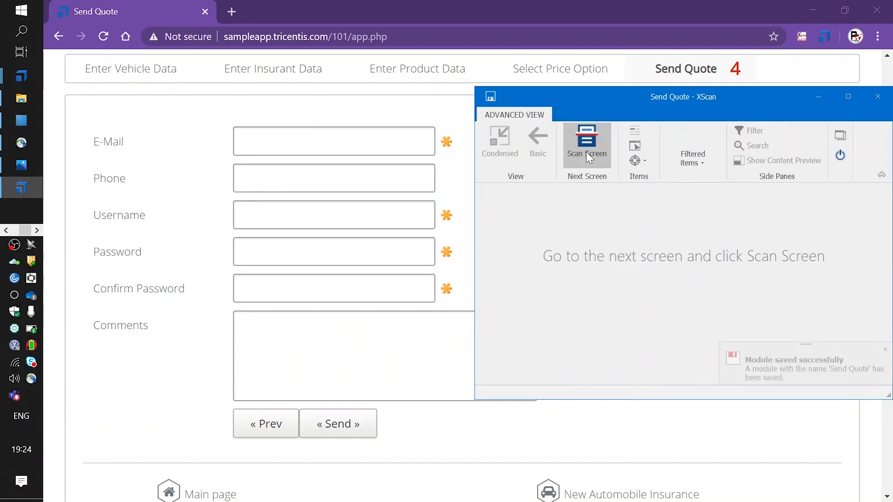
left_click(840, 154)
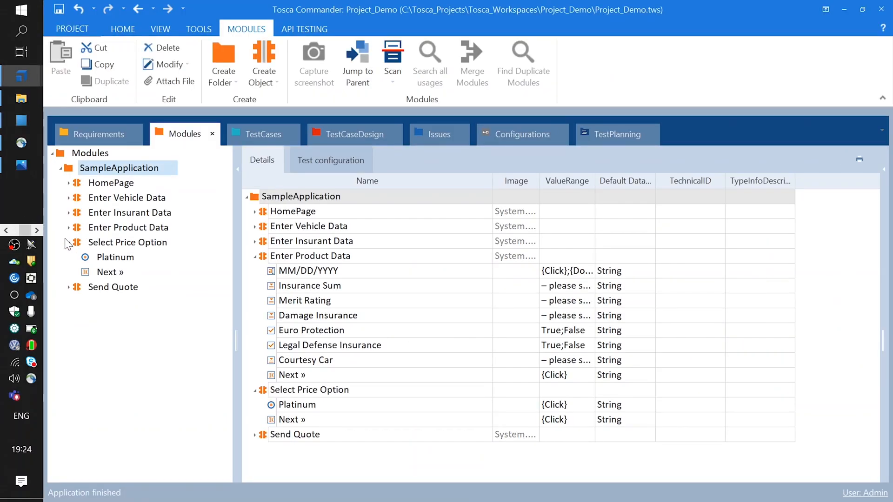
left_click(69, 242)
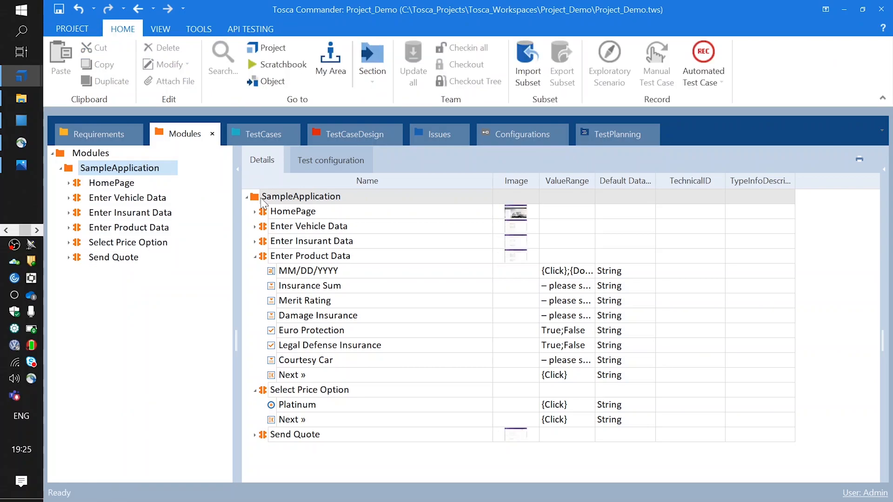